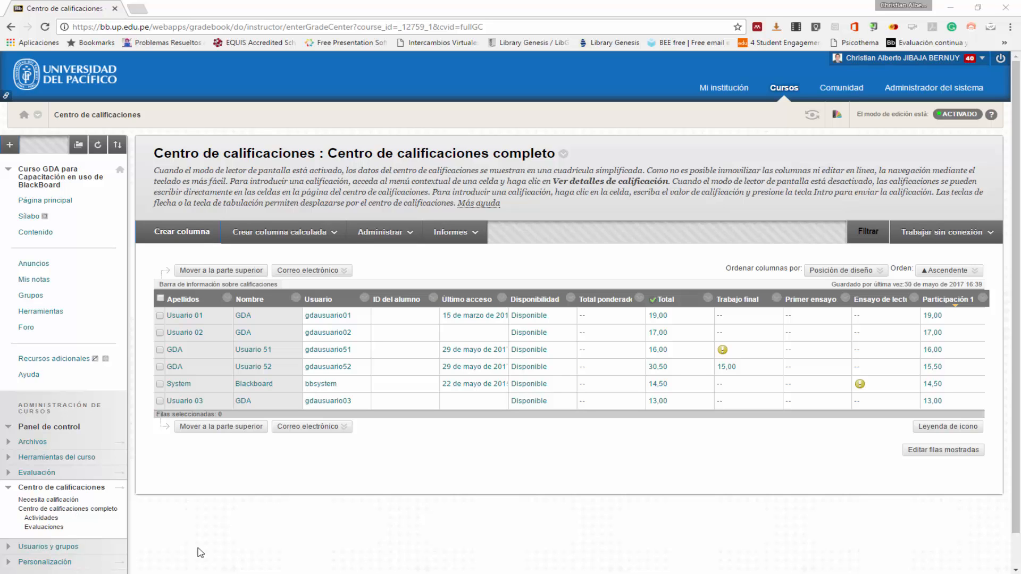
- Start an average calculated column named "Nota promedio" with the description "Corresponde al promedio del trabajo final y la participación."
click(259, 240)
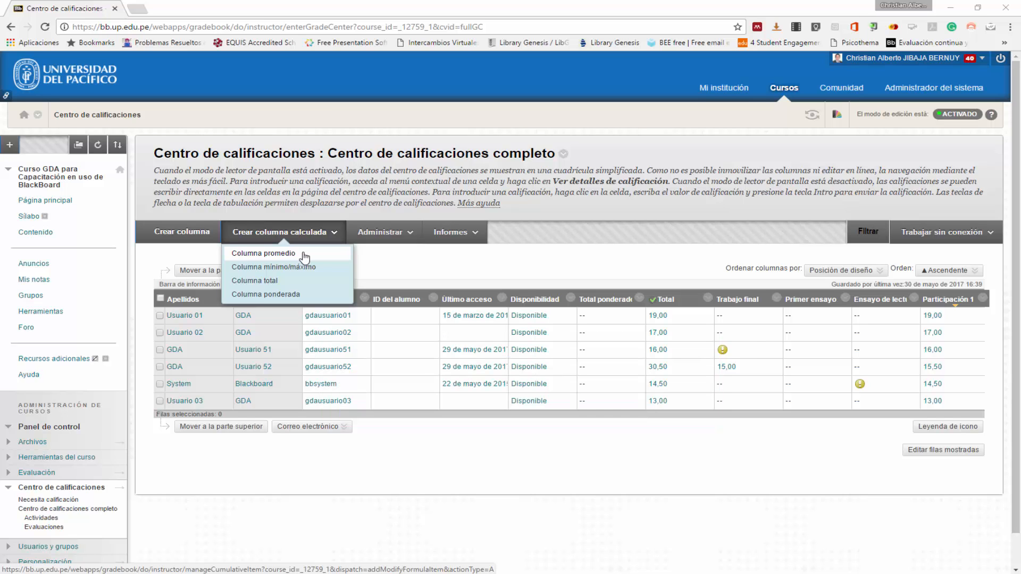
click(304, 255)
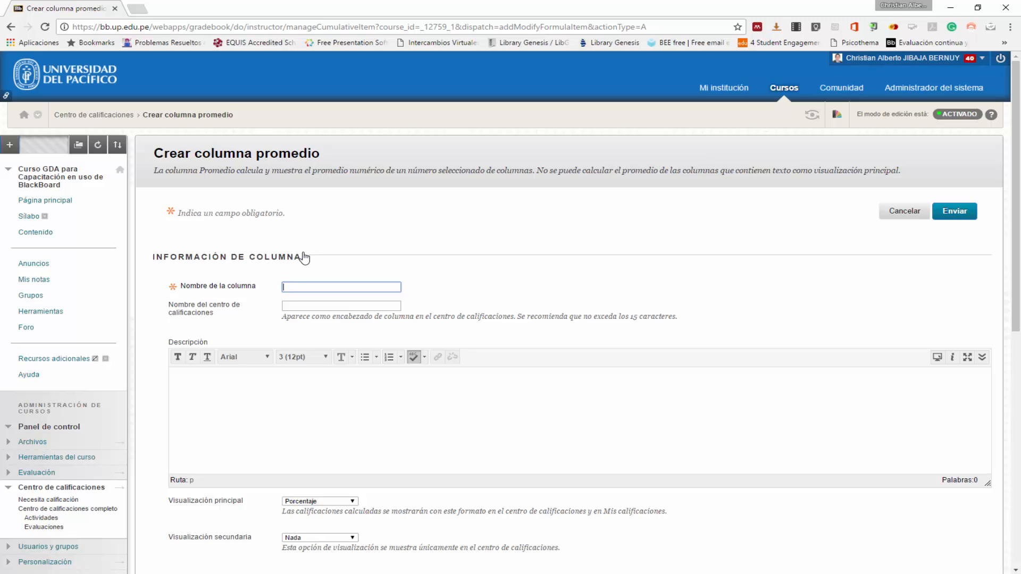
text(Nota promedio)
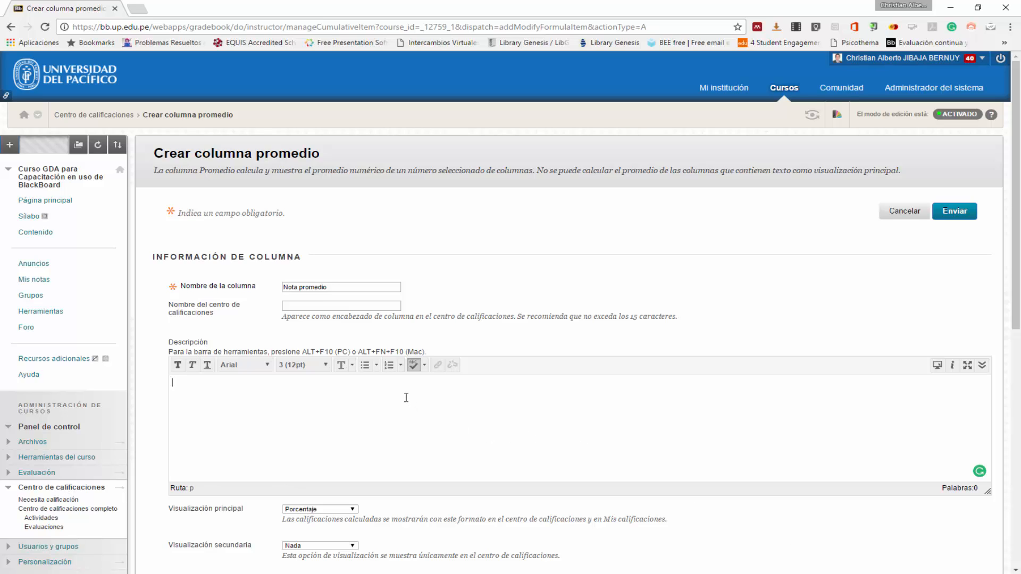
text(Corresponde al promedio del trabajo final y la participación.)
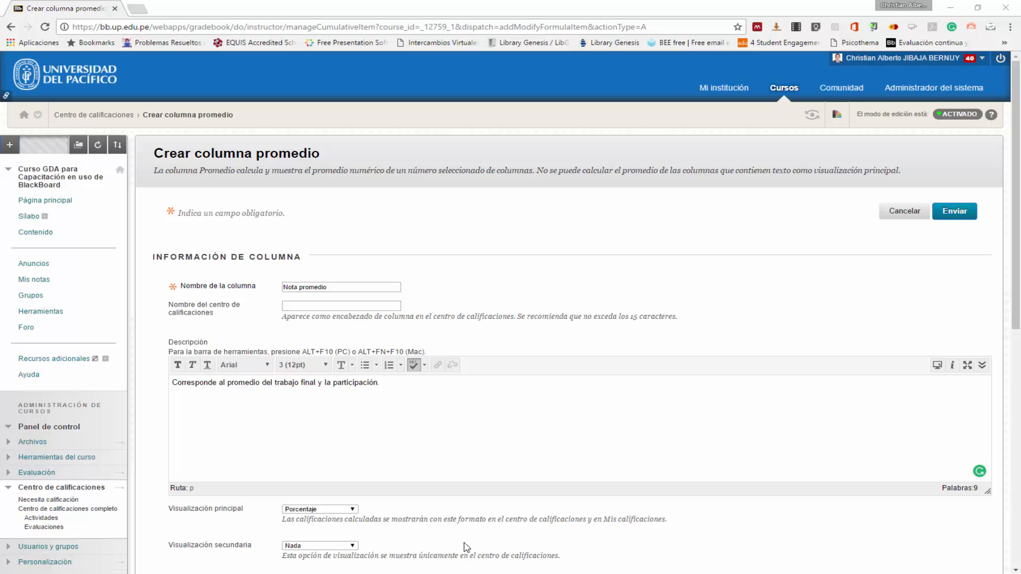
- Set the primary display of the Nota promedio column to Puntuación
scroll(464, 543, down, 1)
scroll(463, 542, down, 2)
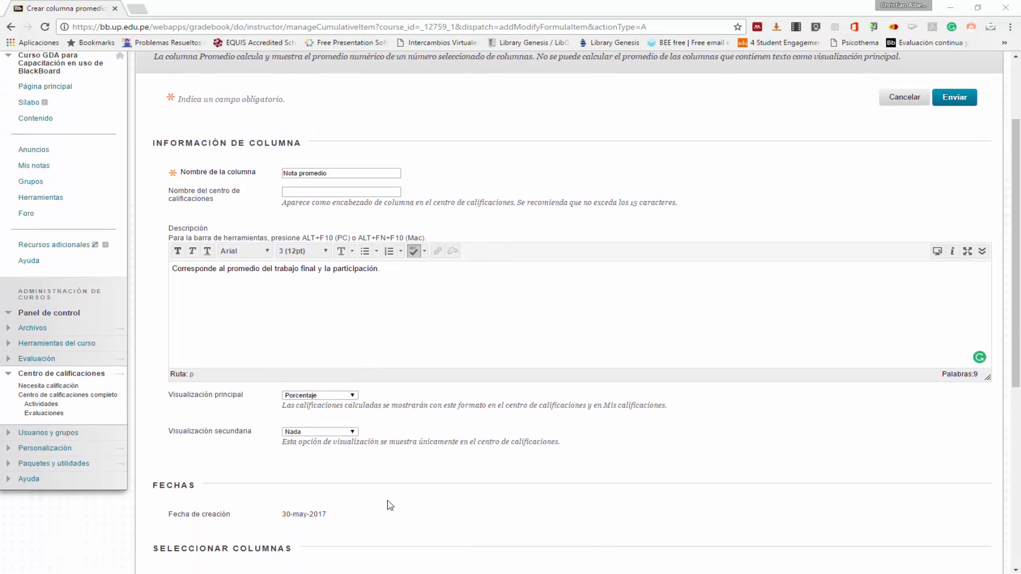
click(324, 398)
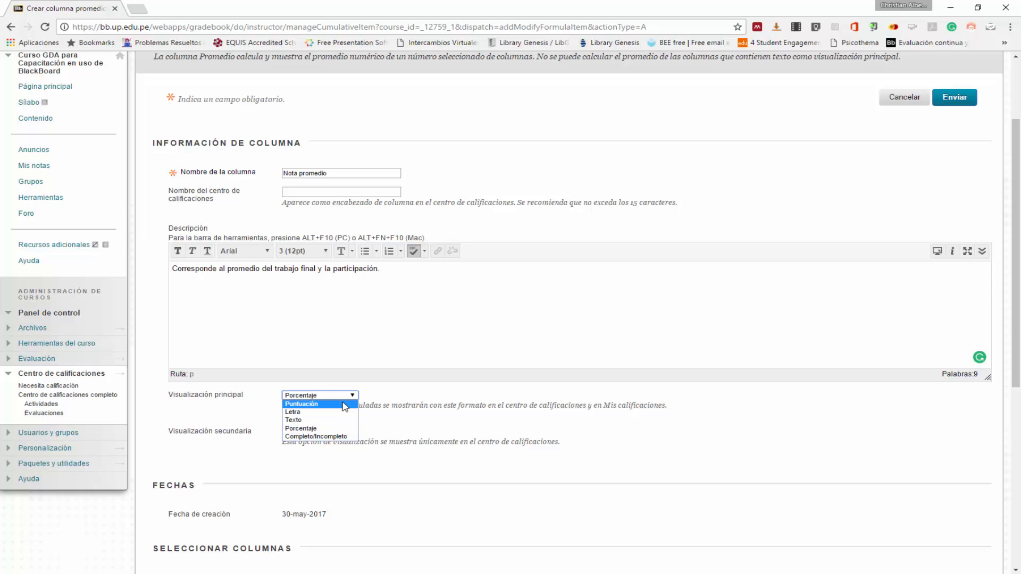
click(341, 405)
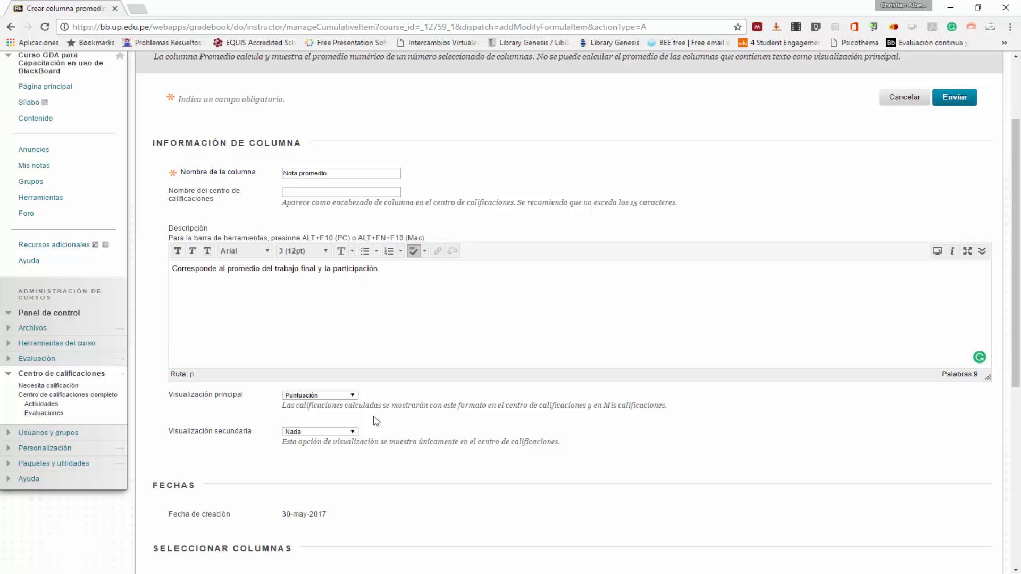
- Limit the average to selected columns and include Trabajo final and Participación 1
scroll(376, 421, down, 1)
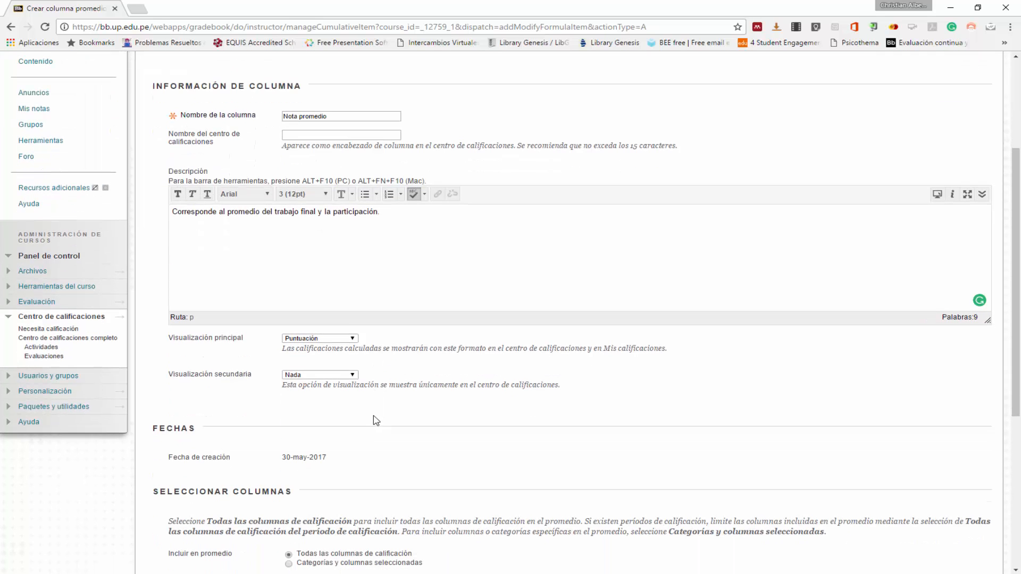
scroll(307, 384, down, 4)
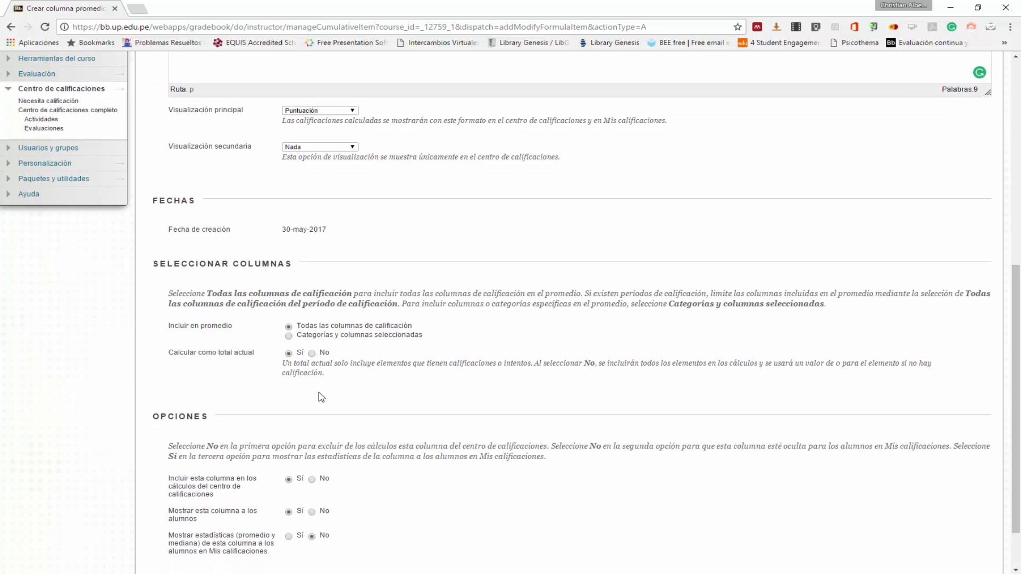
scroll(321, 397, down, 1)
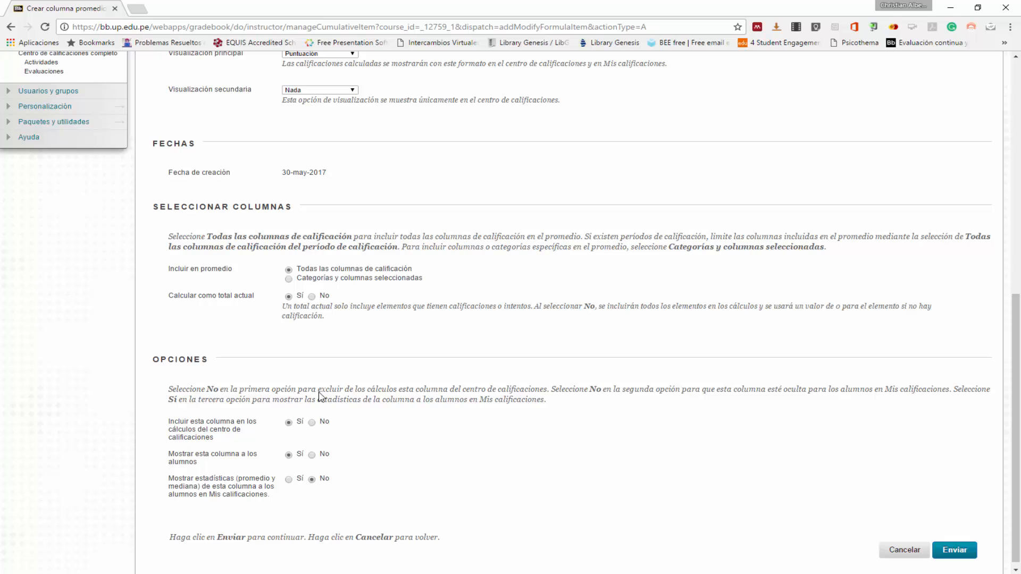
scroll(321, 396, up, 3)
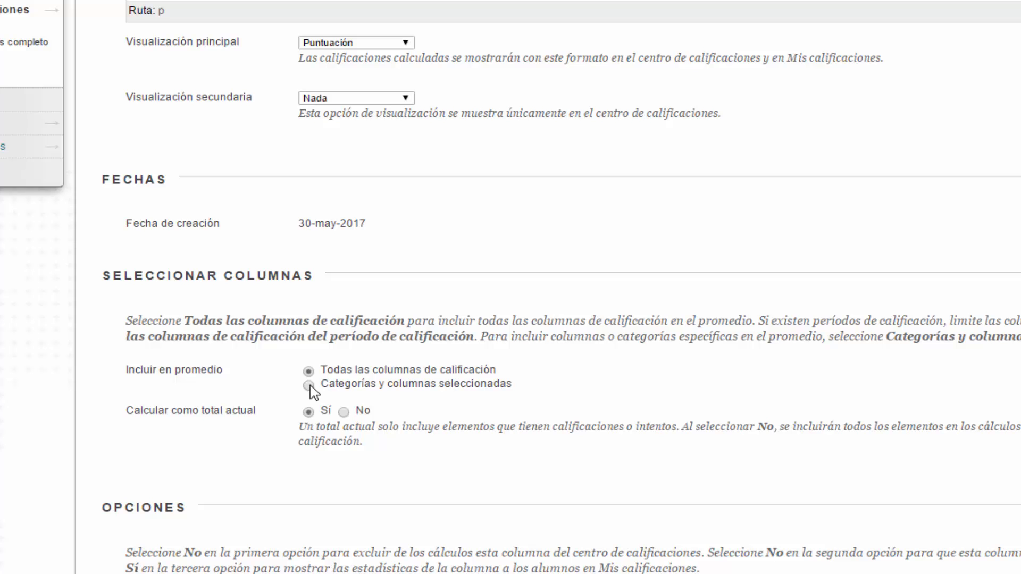
click(309, 386)
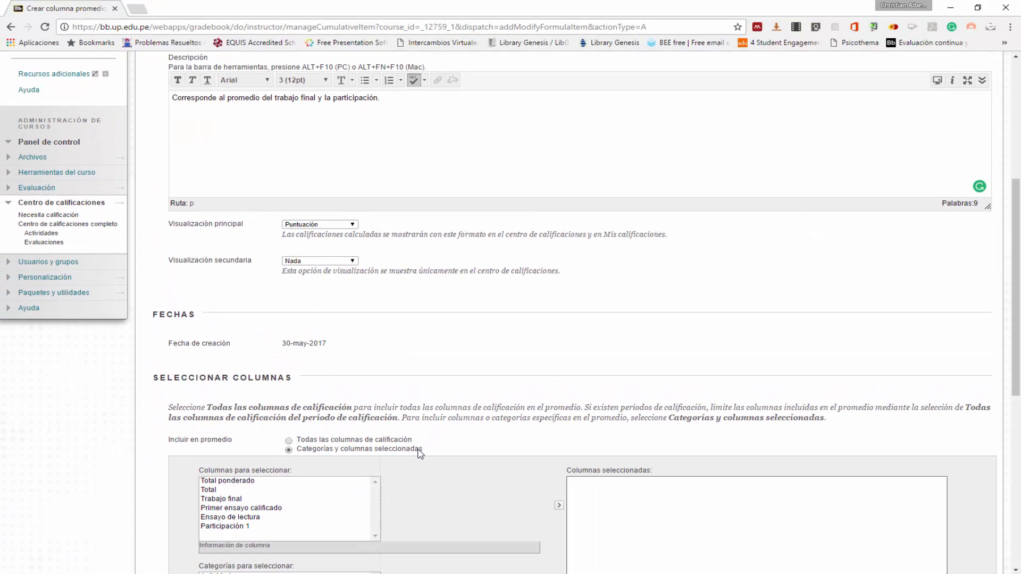
scroll(419, 455, down, 3)
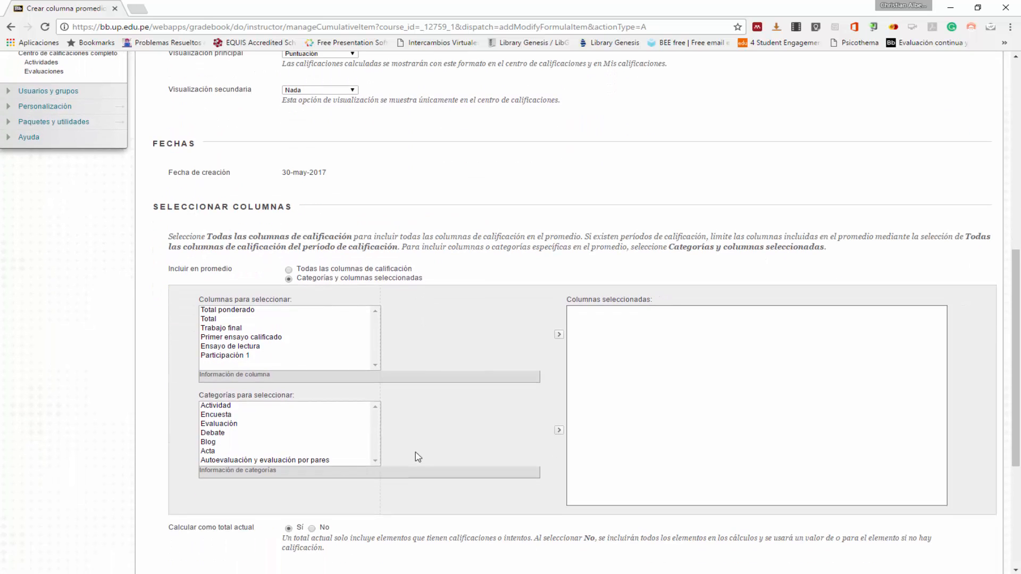
scroll(418, 457, down, 1)
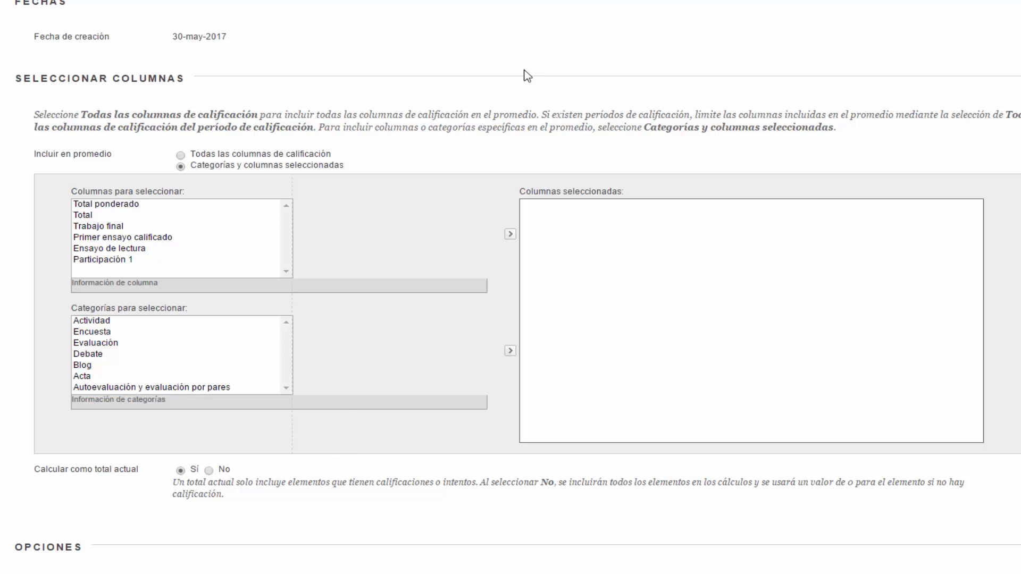
click(107, 231)
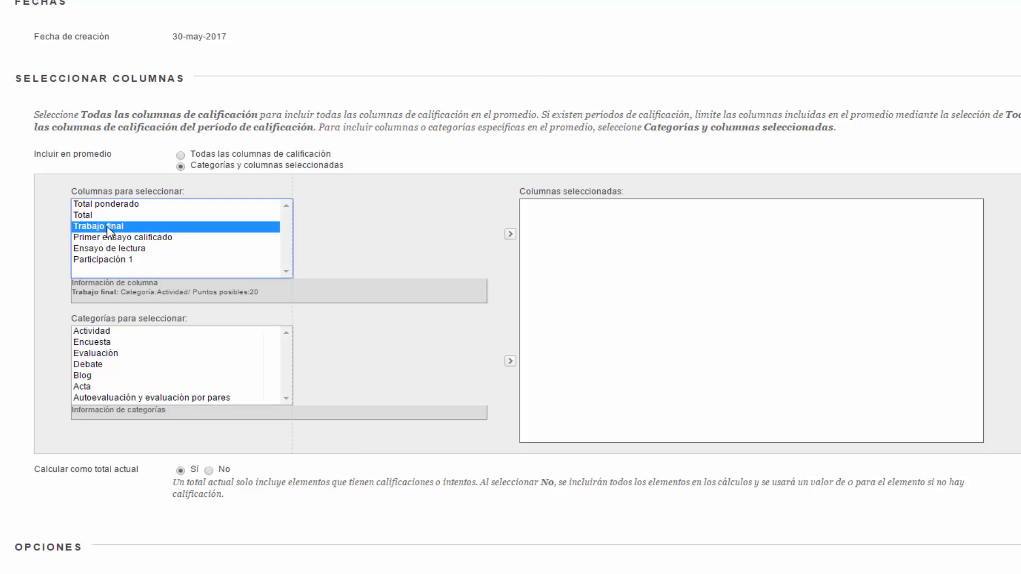
click(510, 235)
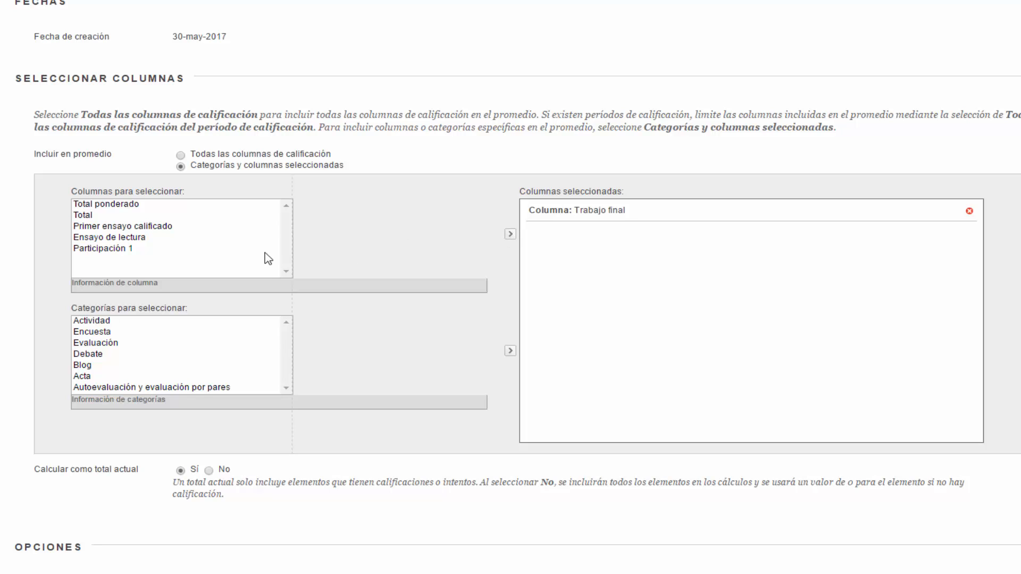
click(136, 251)
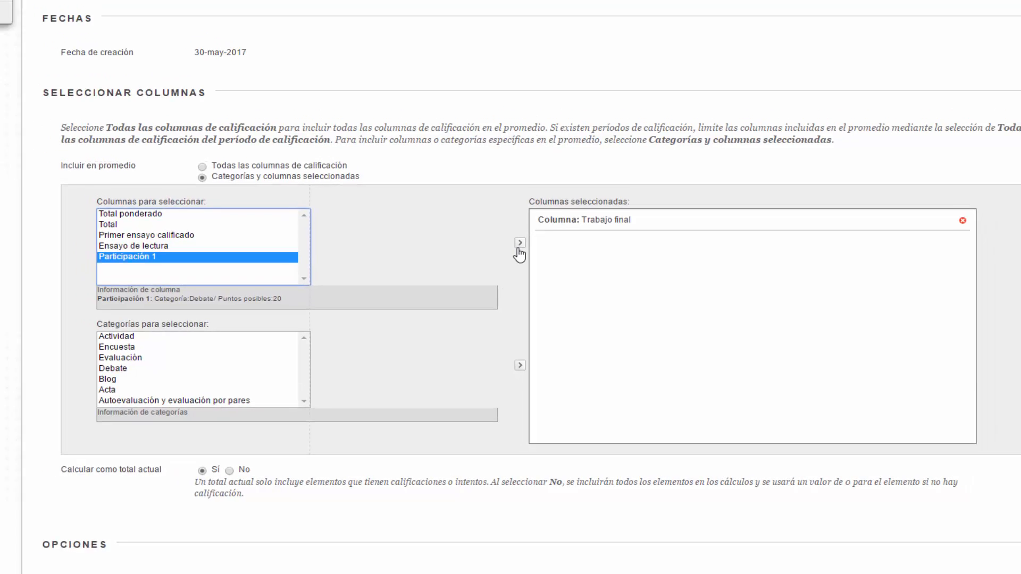
click(510, 234)
- Set the average column's calculation as a running total to No and submit the new column
scroll(531, 276, down, 3)
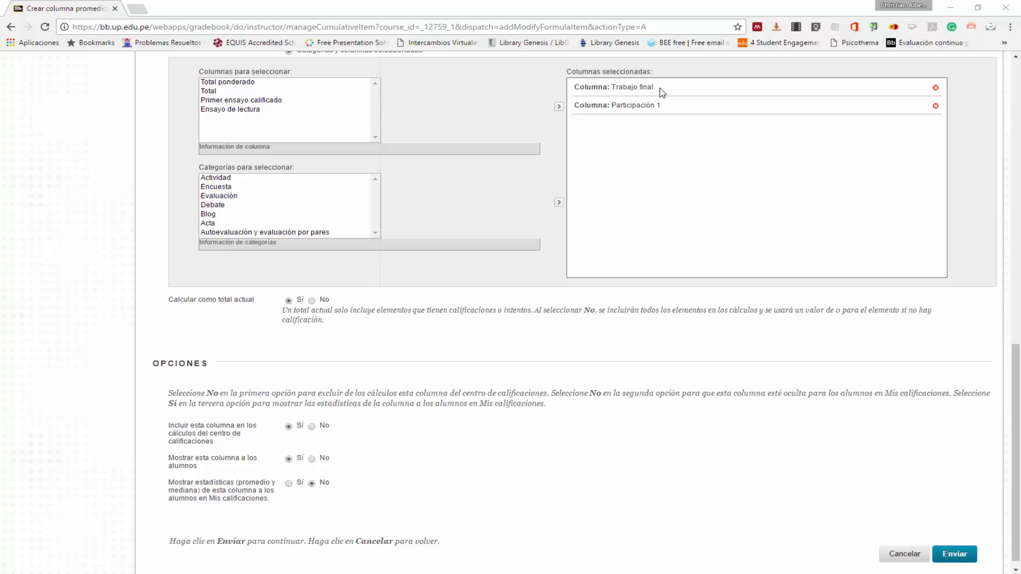
click(312, 301)
scroll(585, 186, down, 1)
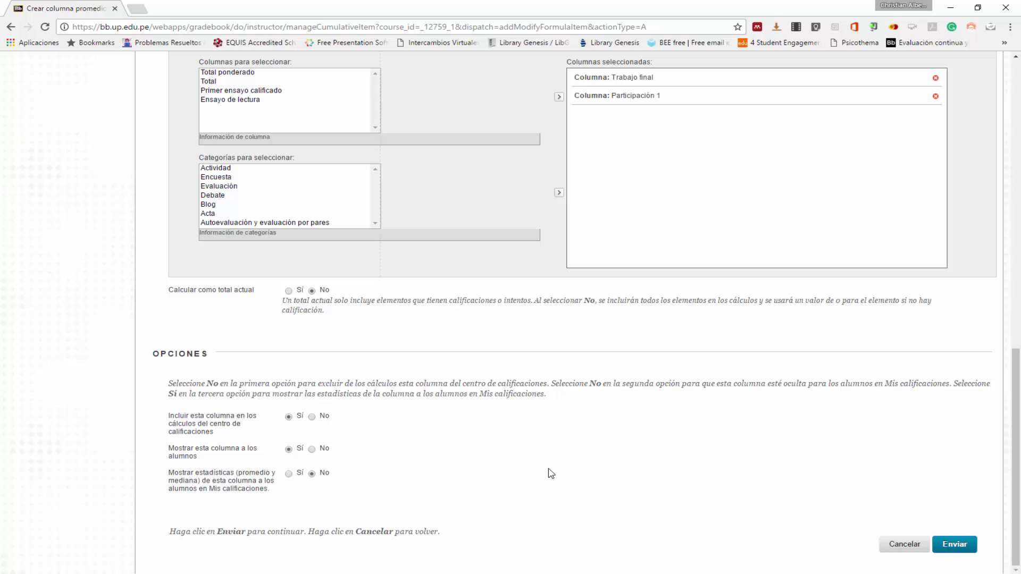
click(956, 550)
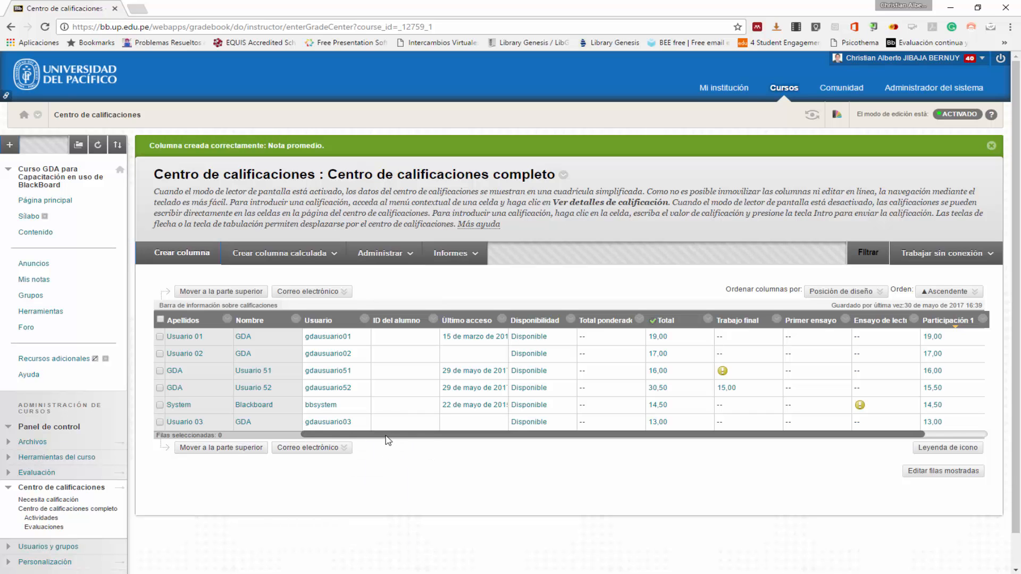
drag(394, 435, 433, 441)
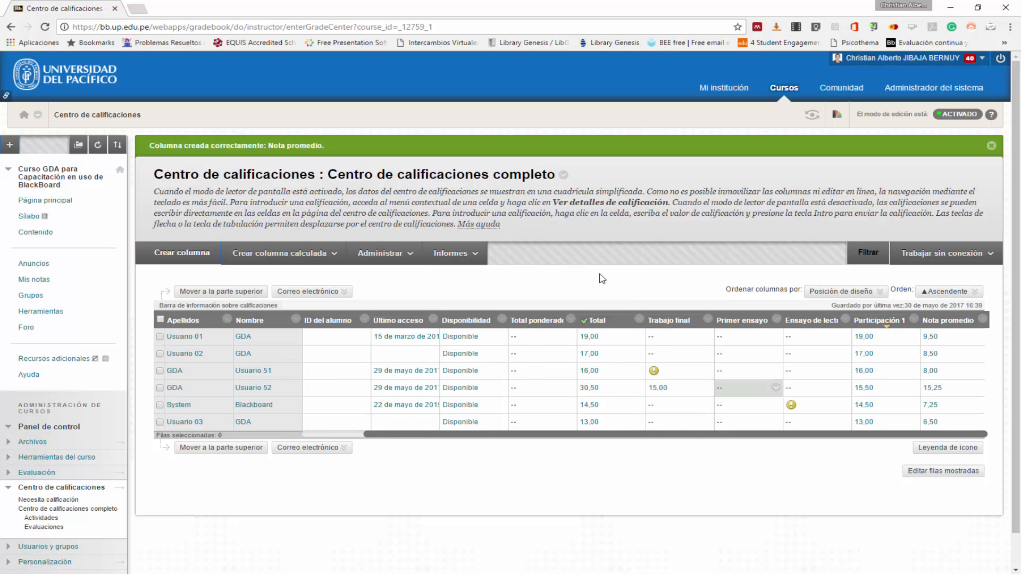
- Start a weighted calculated column named "Promedio final" with the description "Corresponde al promedio ponderado del trabajo final (60%) y la participación (40%)."
click(324, 255)
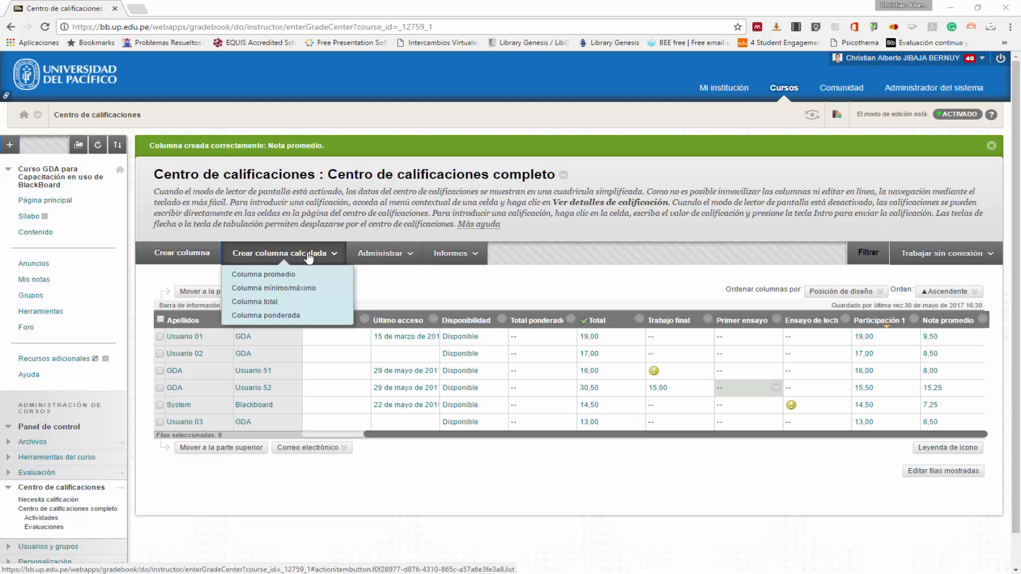
click(307, 318)
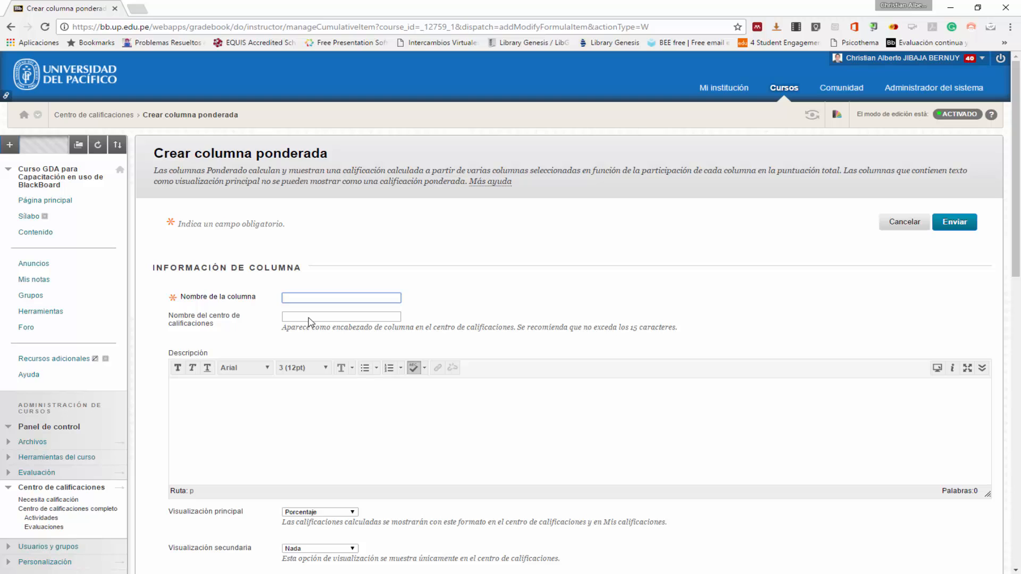
text(Promedio final)
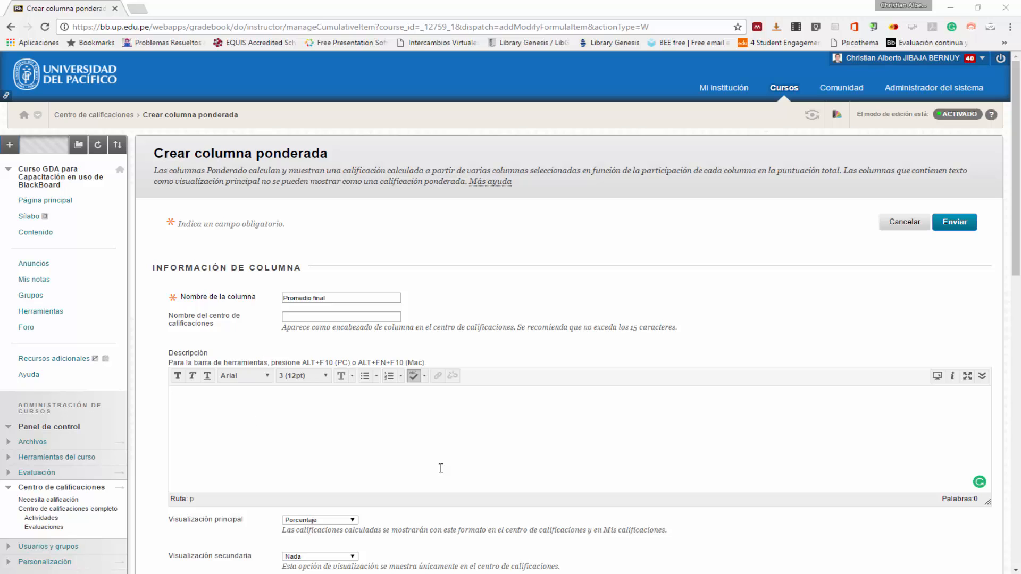
click(378, 412)
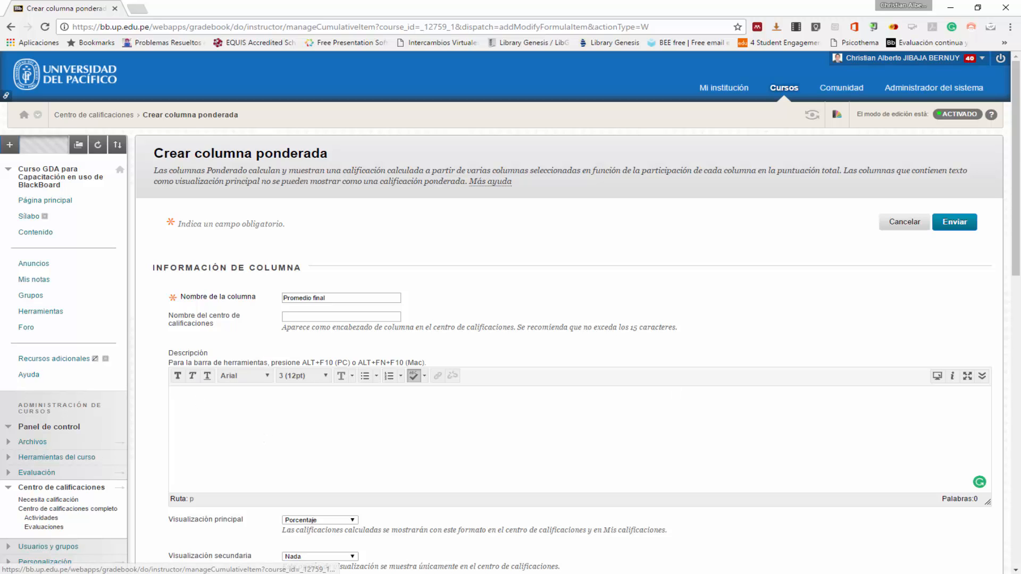
text(Corresponde al promedio ponderado del trabajo final (60%) y la participación (40%).)
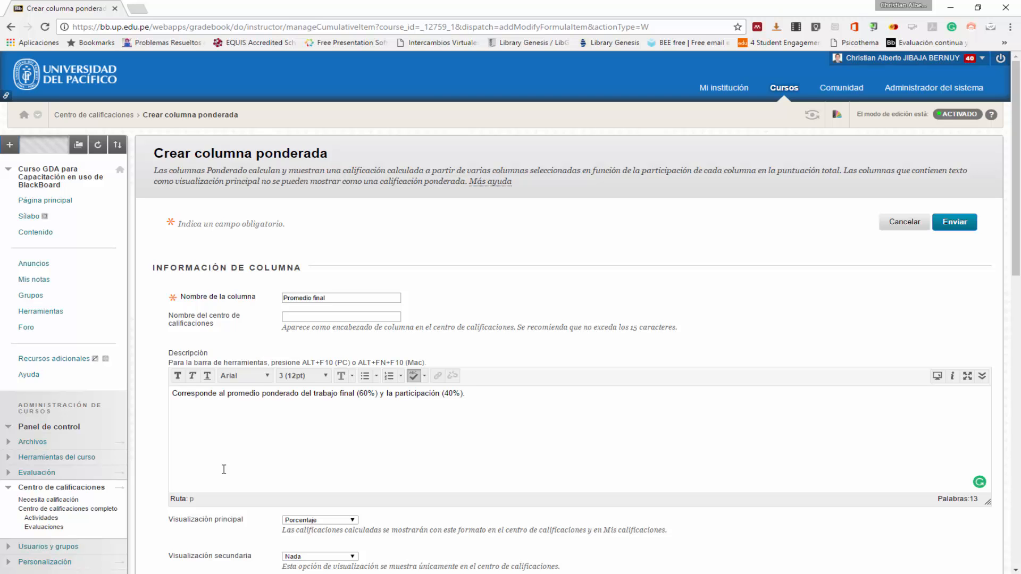
- Set the primary display of the Promedio final weighted column to Puntuación
scroll(223, 469, down, 4)
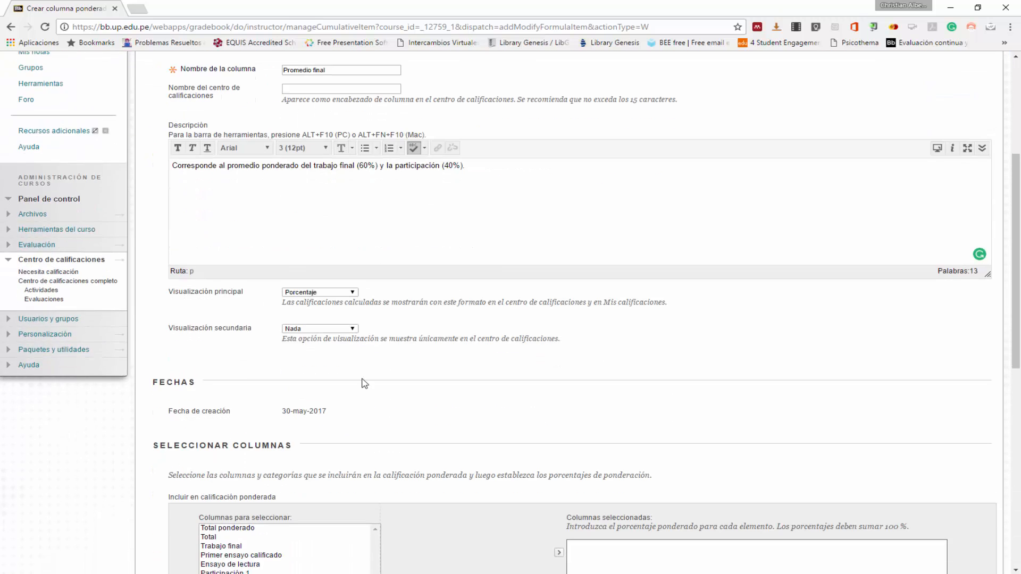
click(326, 295)
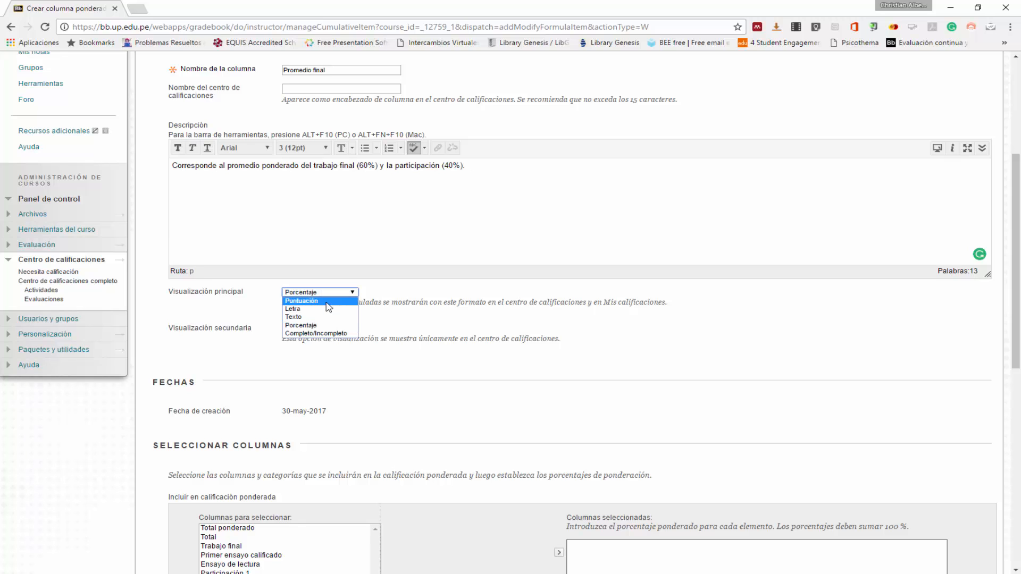
click(326, 302)
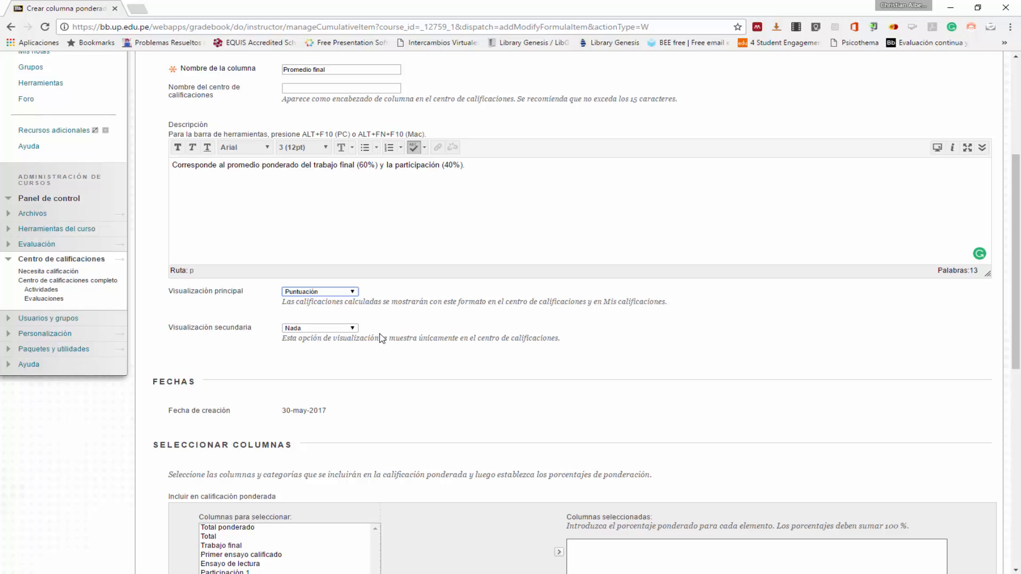
- Add the Trabajo final column to the columns included in the weighted grade
scroll(382, 339, down, 3)
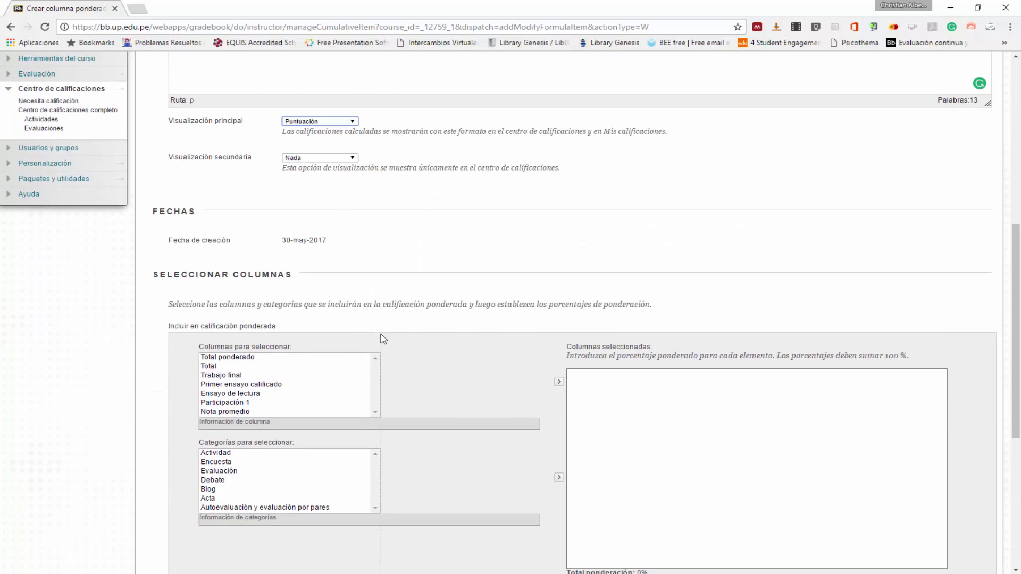
scroll(383, 338, down, 1)
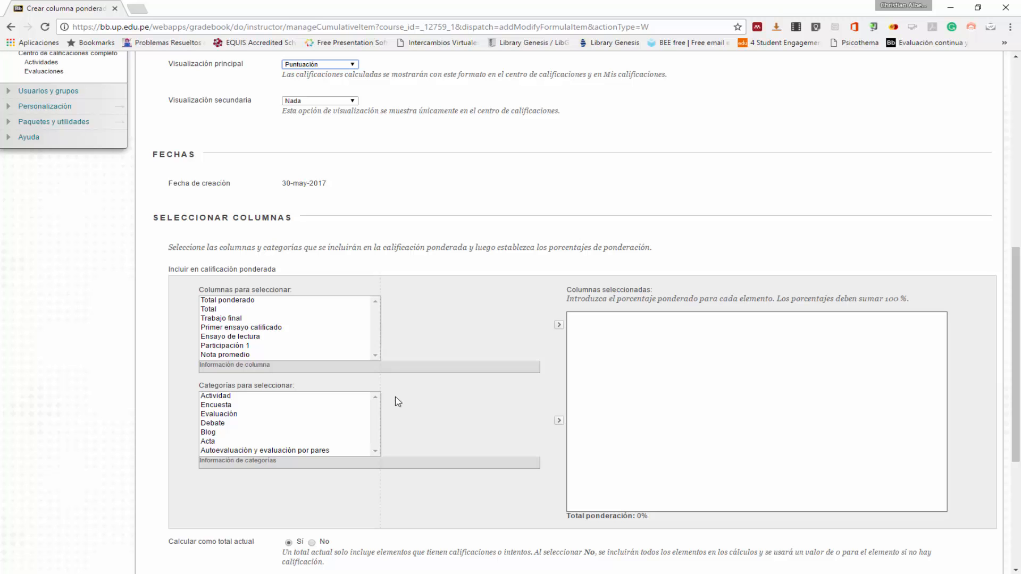
scroll(397, 402, up, 4)
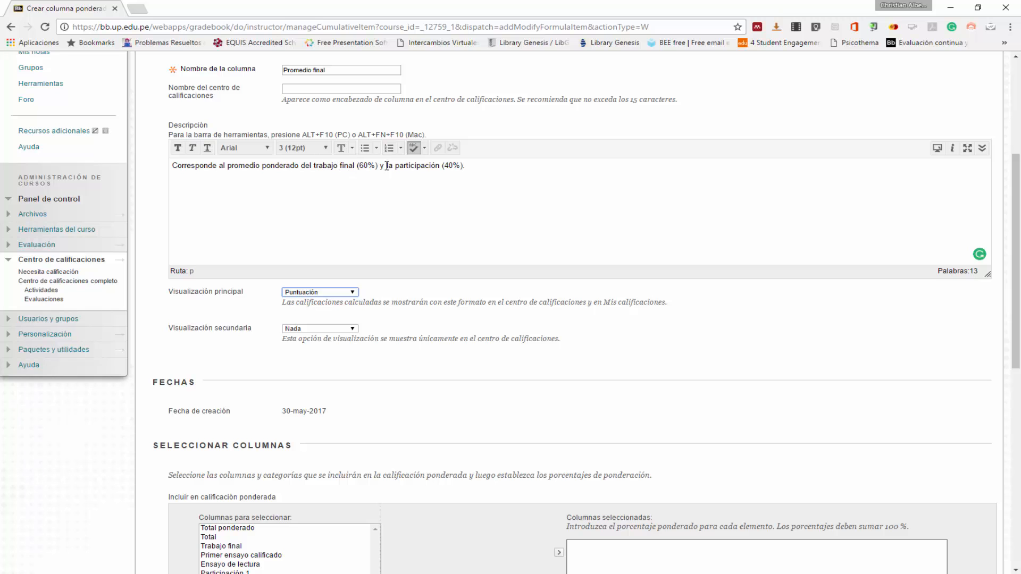
scroll(467, 322, down, 4)
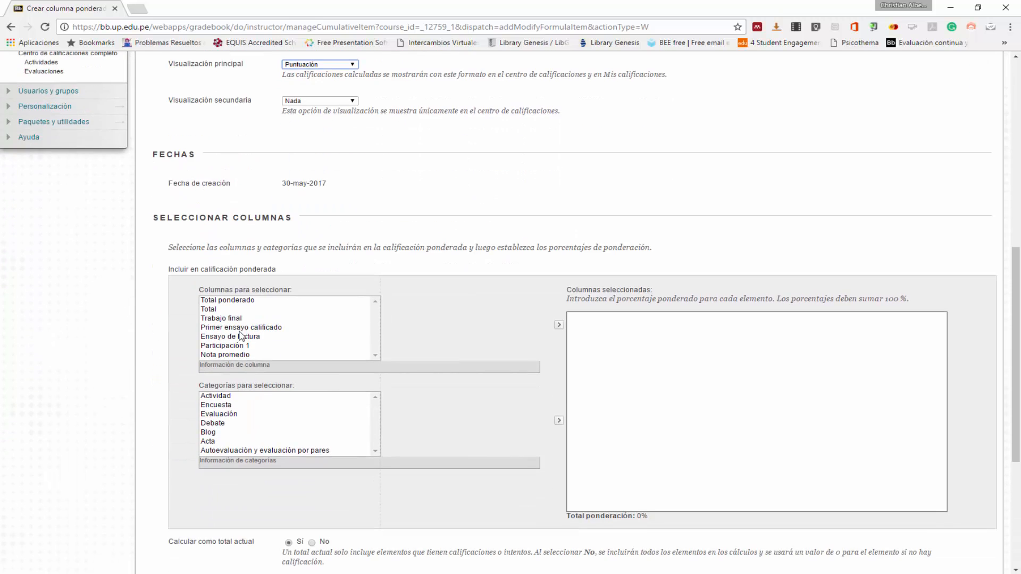
click(239, 318)
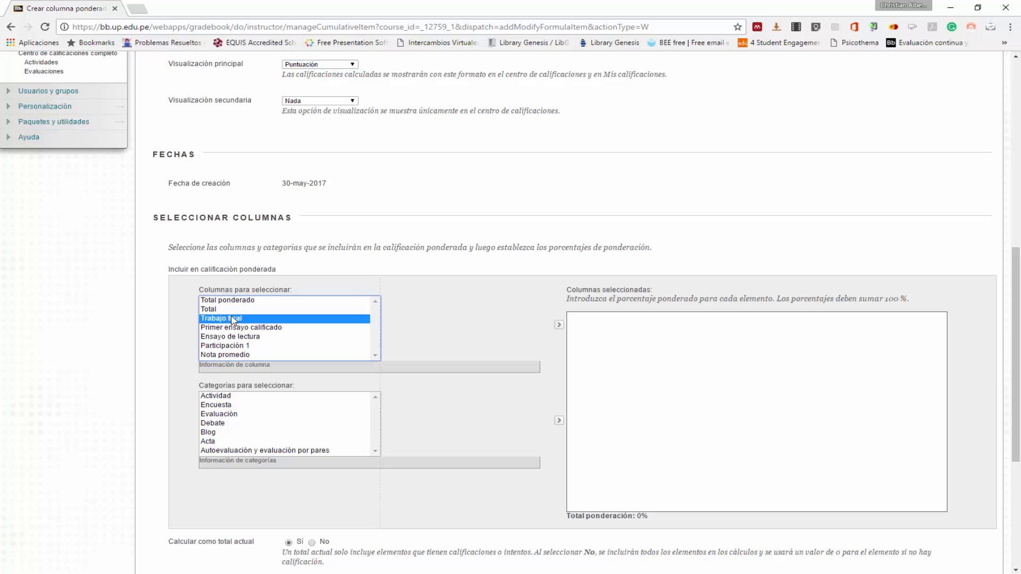
click(559, 326)
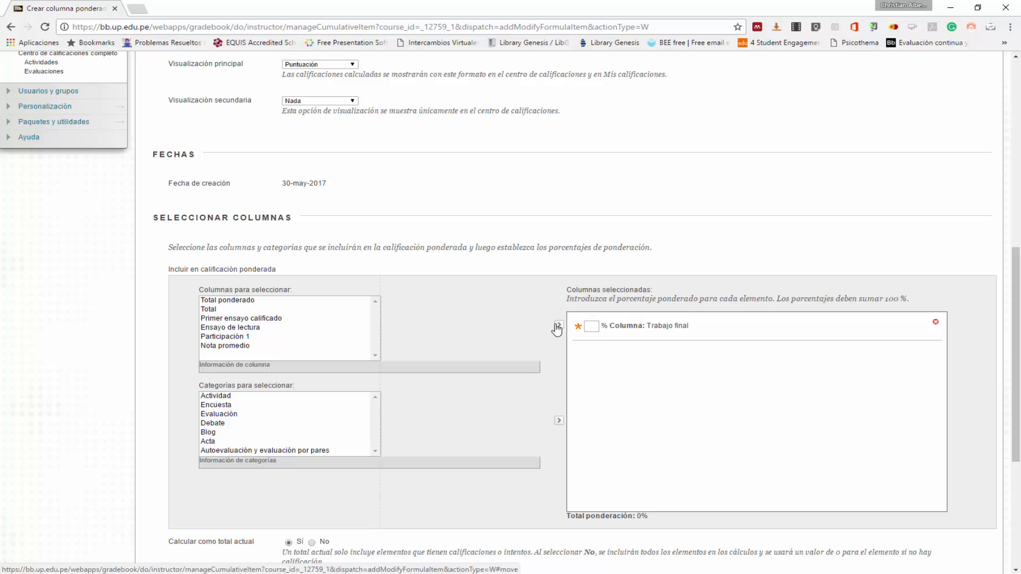
- Add the Participación 1 column to the weighted grade and set the weights to 60% for Trabajo final and 40% for Participación 1
click(237, 339)
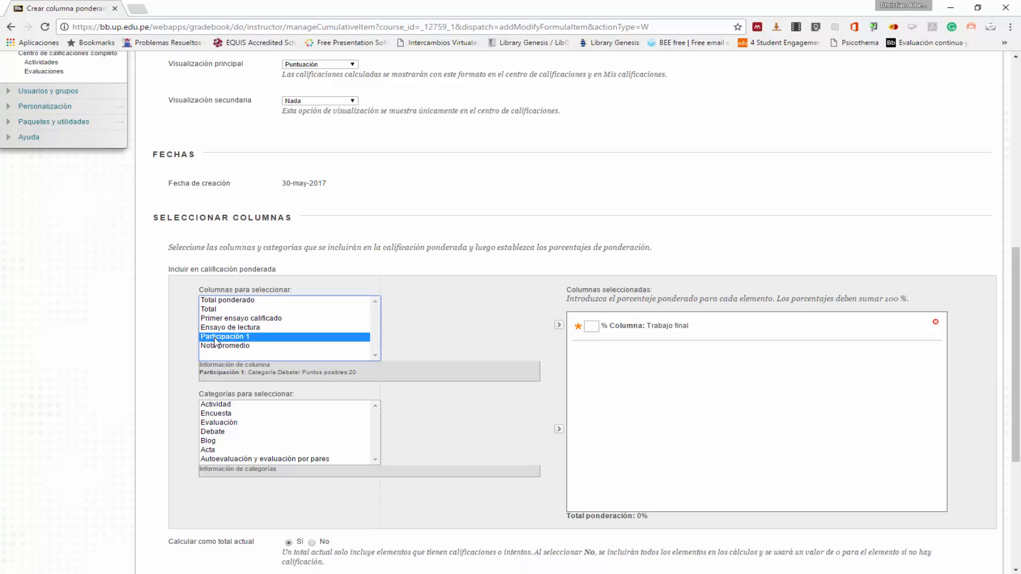
click(559, 325)
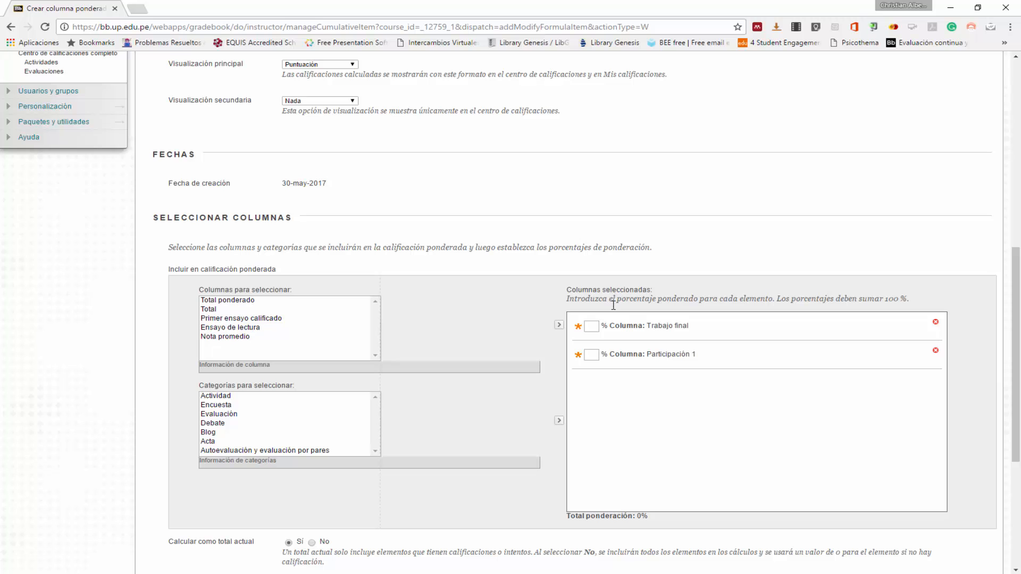
scroll(611, 319, up, 4)
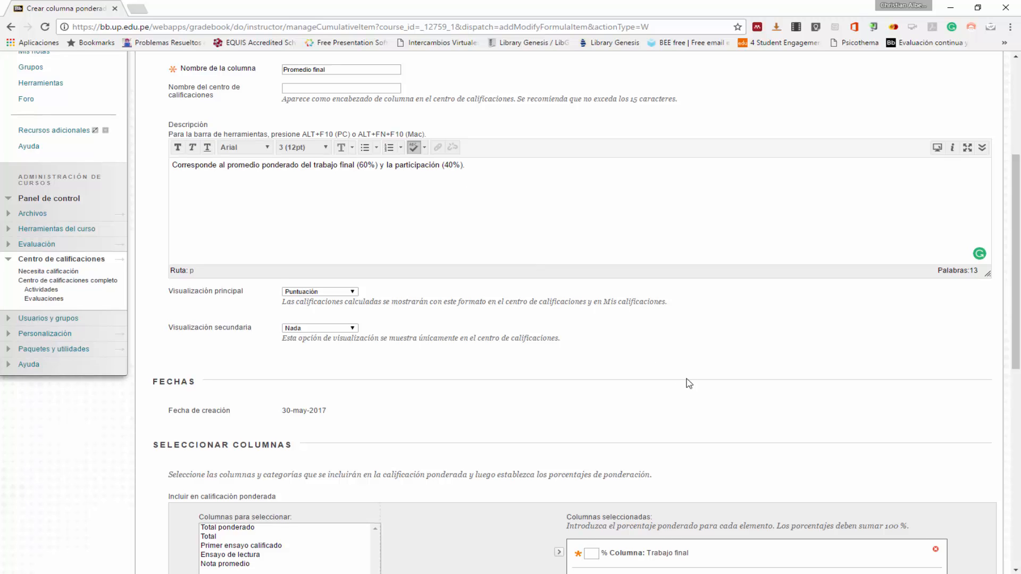
scroll(689, 383, down, 3)
click(587, 384)
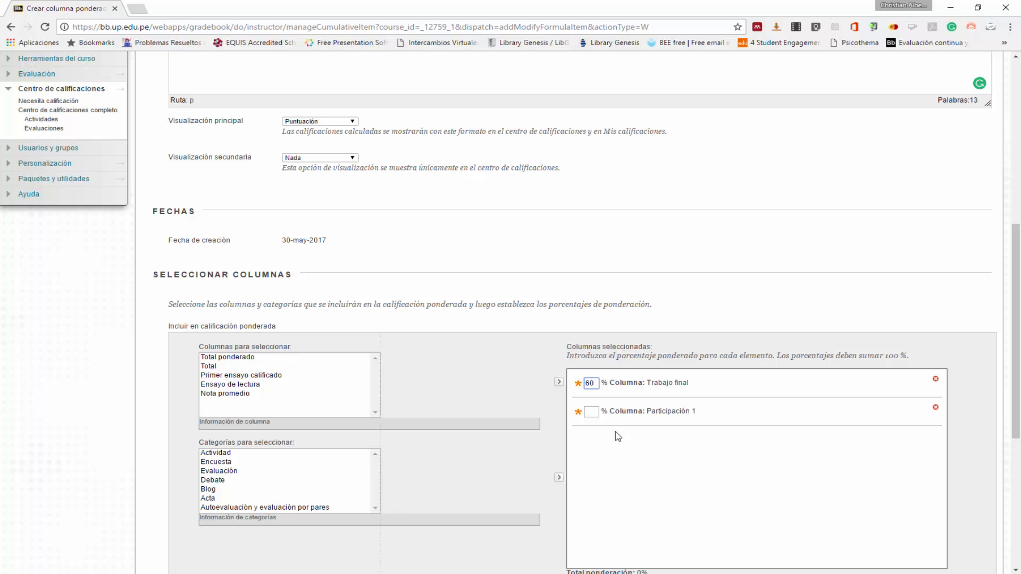
click(590, 414)
click(612, 445)
scroll(611, 446, down, 2)
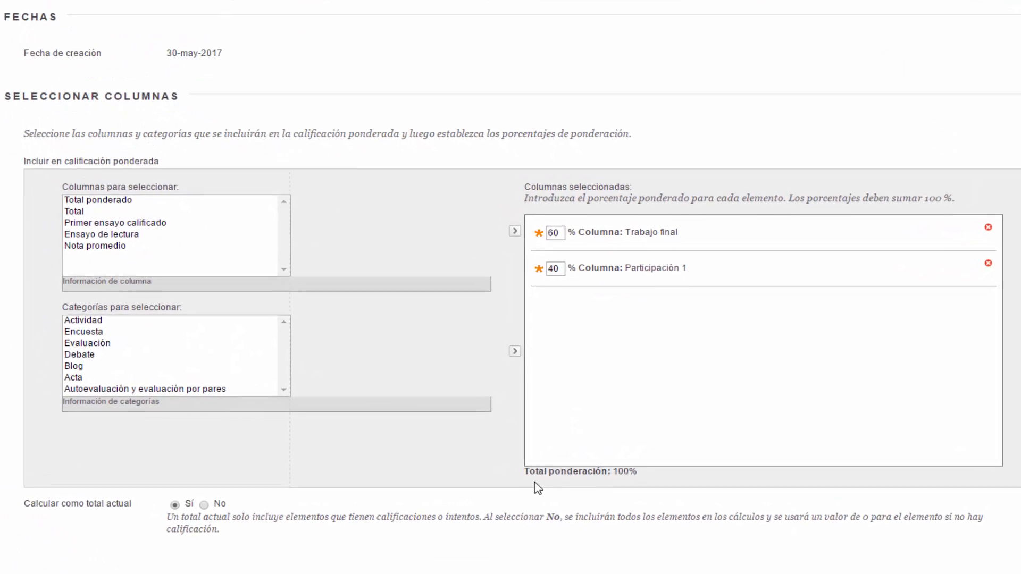
drag(523, 471, 644, 477)
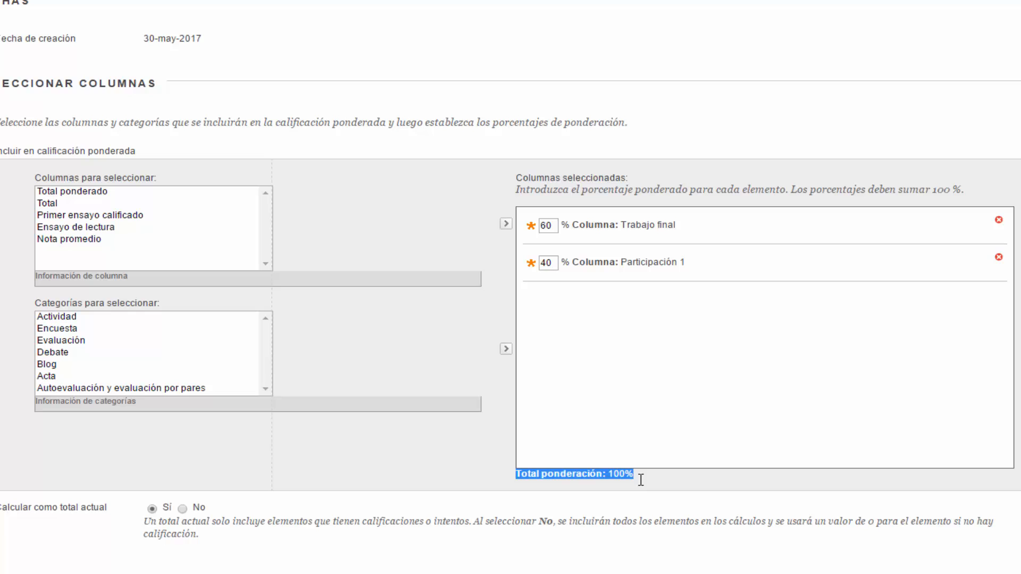
click(645, 478)
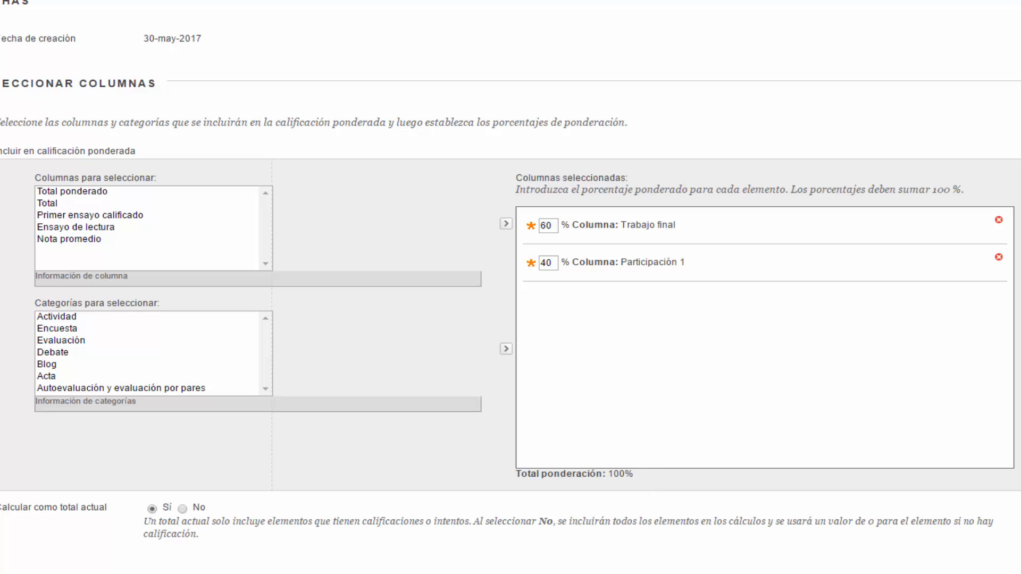
double_click(621, 473)
click(230, 456)
- Set the Promedio final column's calculation as a running total to No and submit the new weighted column
scroll(231, 456, down, 1)
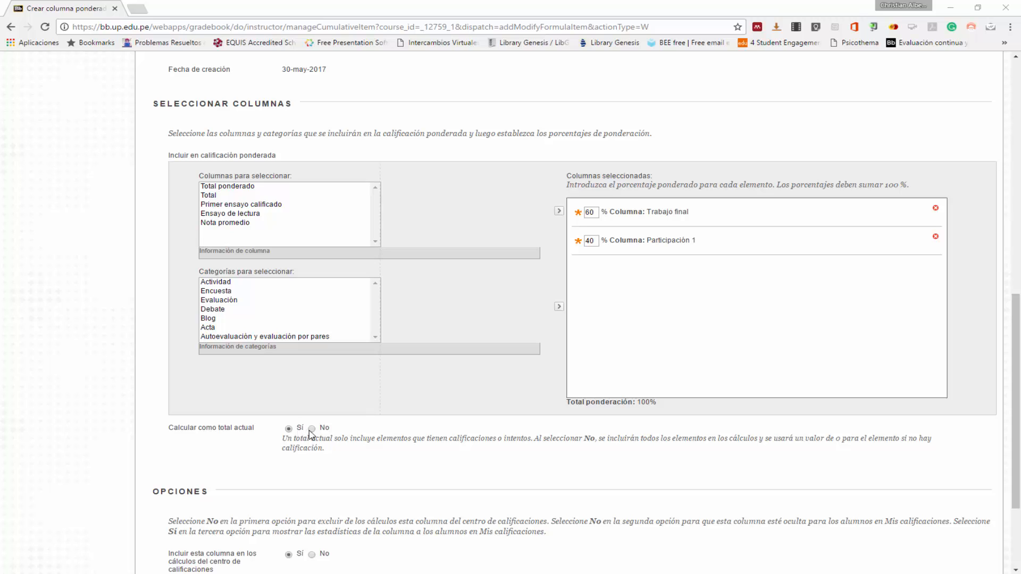
click(311, 429)
scroll(478, 468, down, 3)
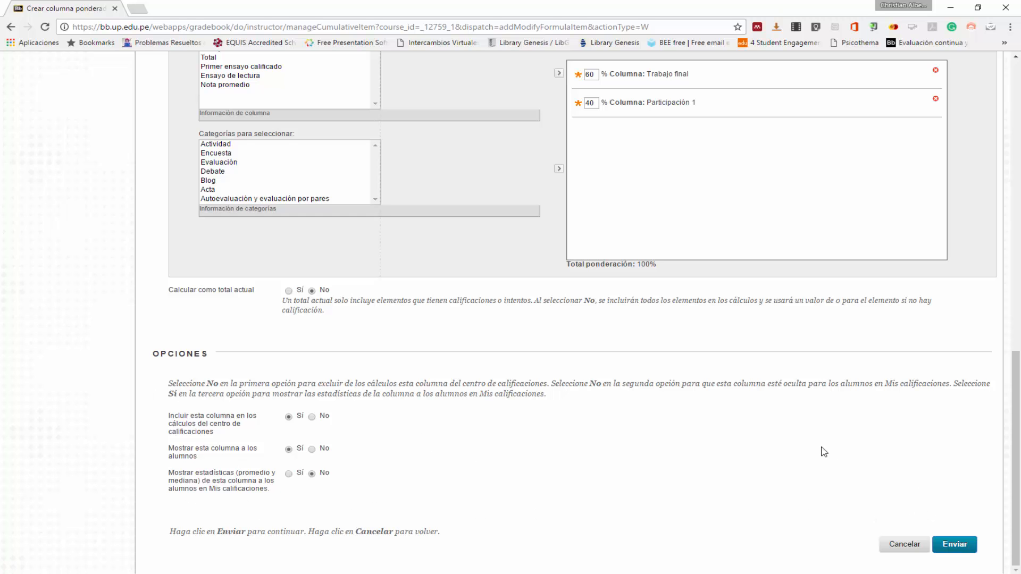
scroll(341, 490, up, 12)
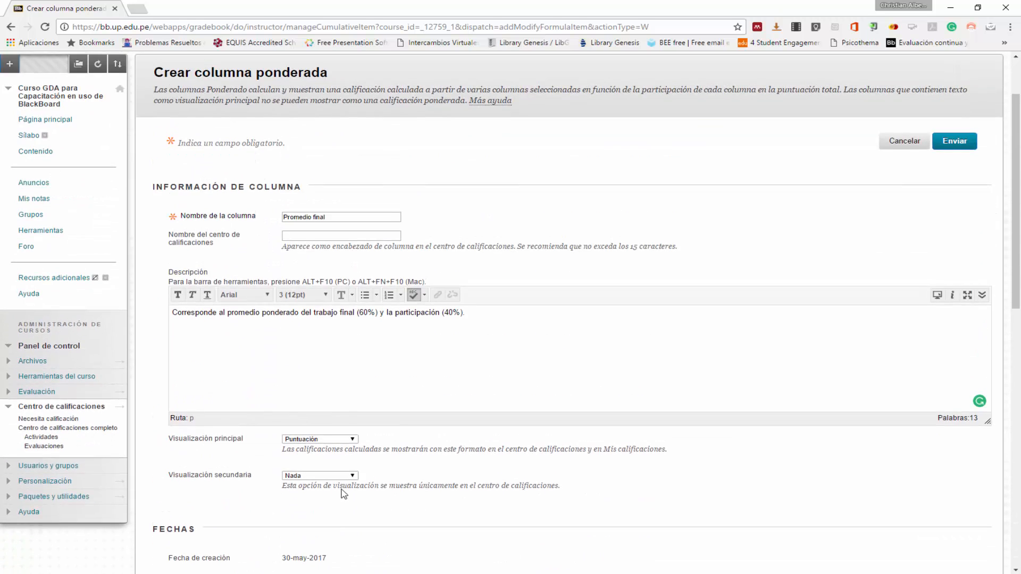
scroll(342, 493, down, 10)
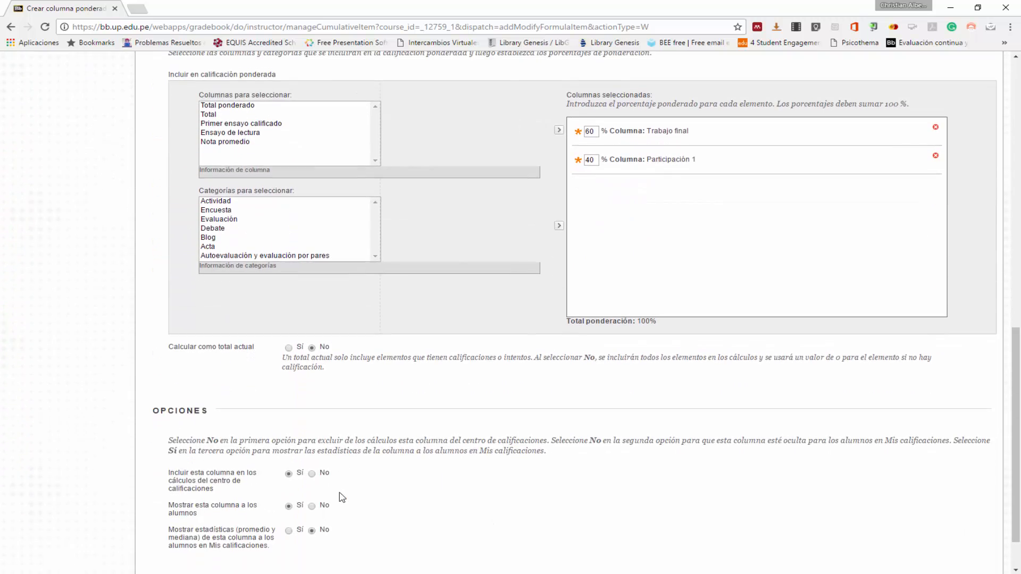
scroll(341, 497, down, 1)
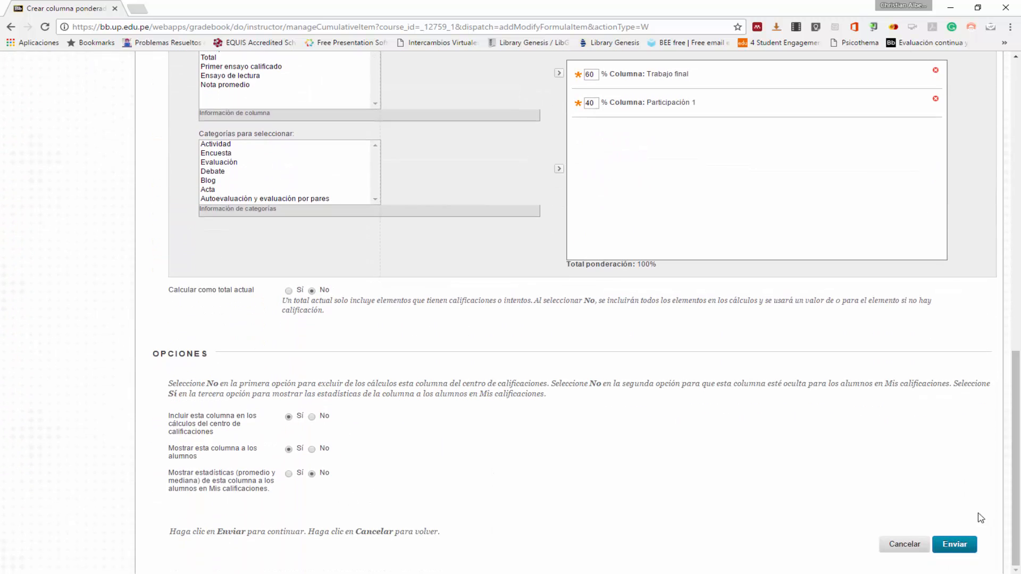
click(957, 545)
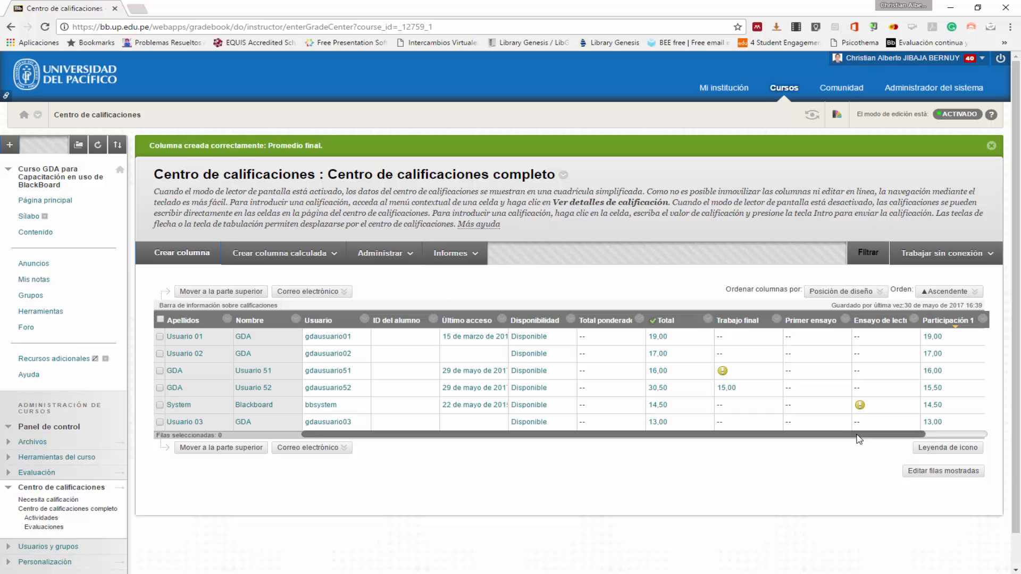
drag(853, 435, 940, 434)
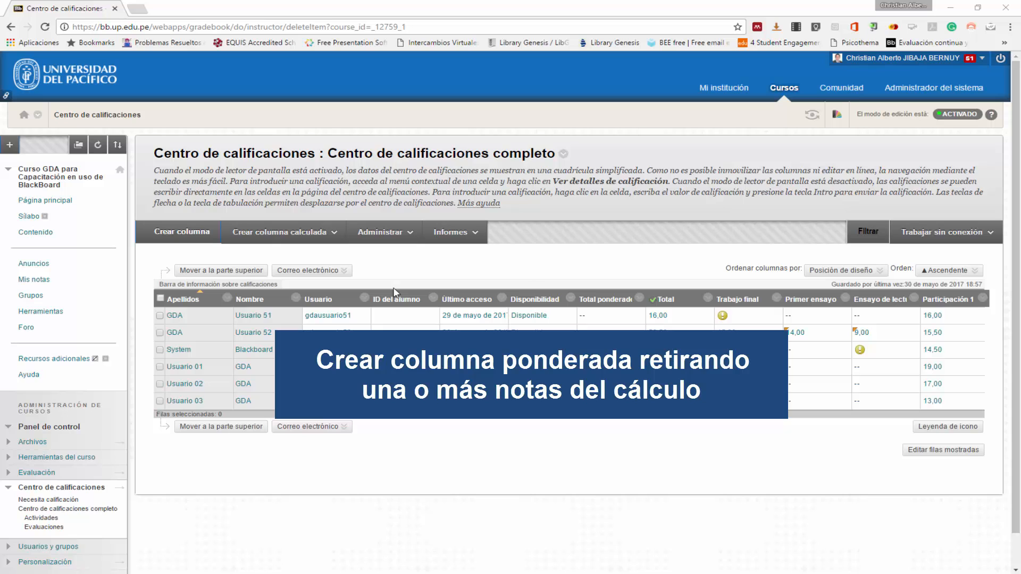
- Start a weighted column "Promedio final" described as "Corresponde al promedio ponderado de trabajos sin considerar la nota más baja (60%) y la nota de participación (40%)."
click(318, 240)
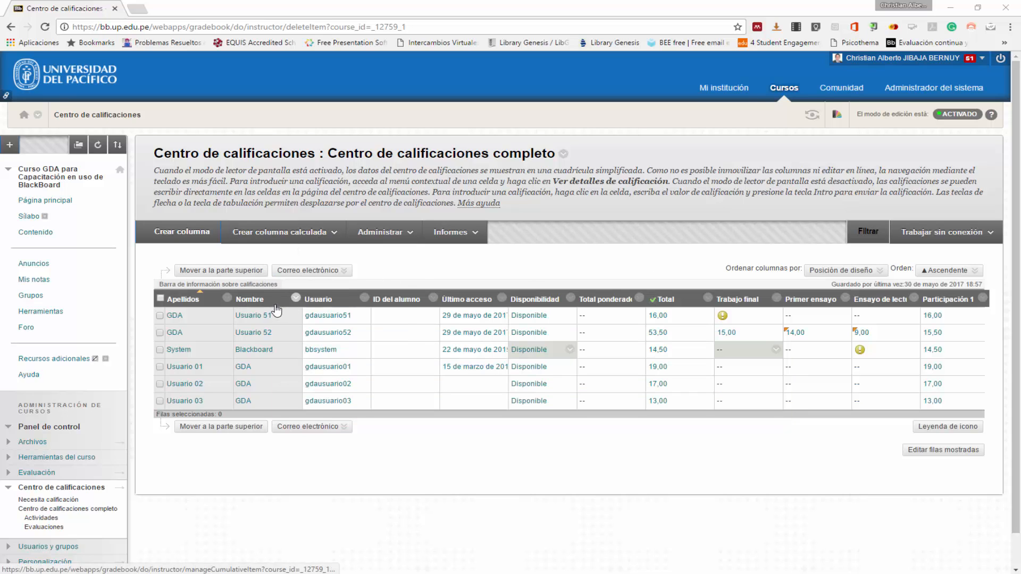
click(289, 234)
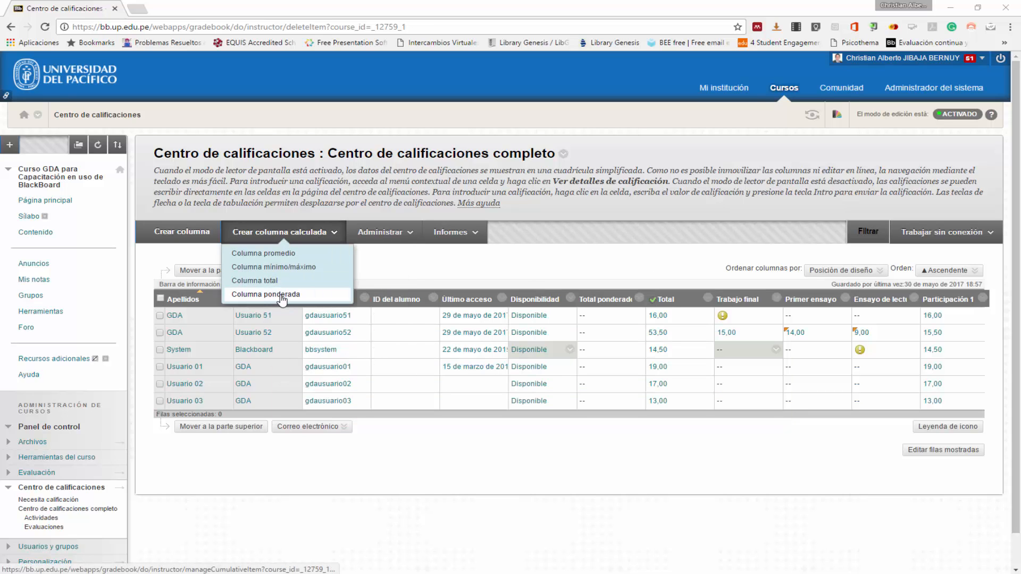
click(281, 300)
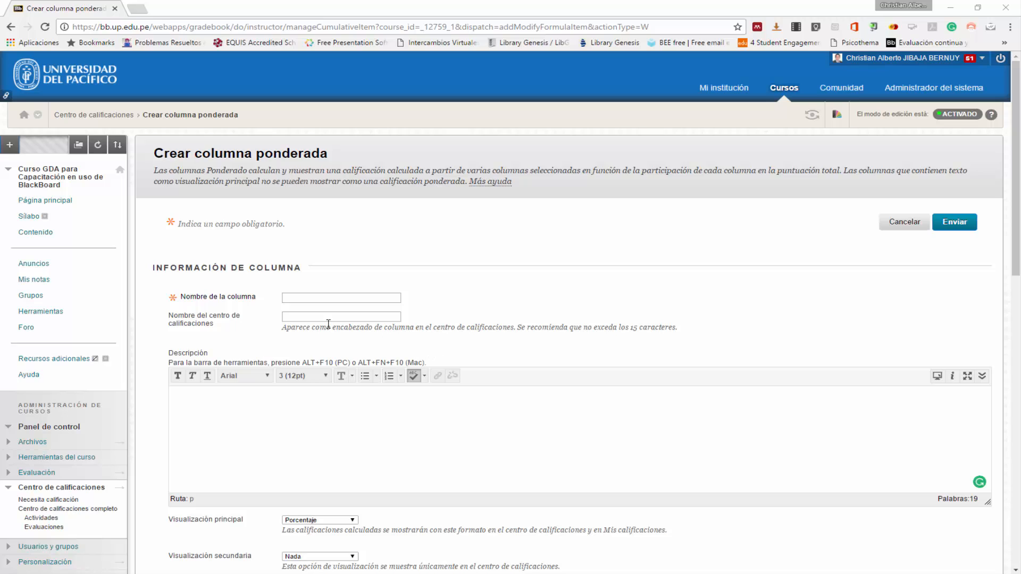
click(342, 296)
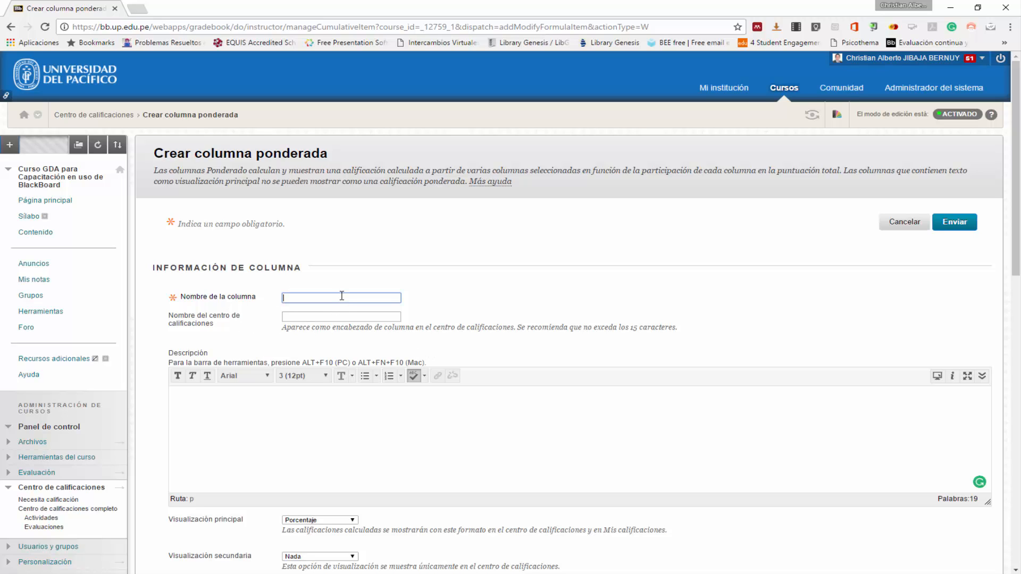
text(Pro)
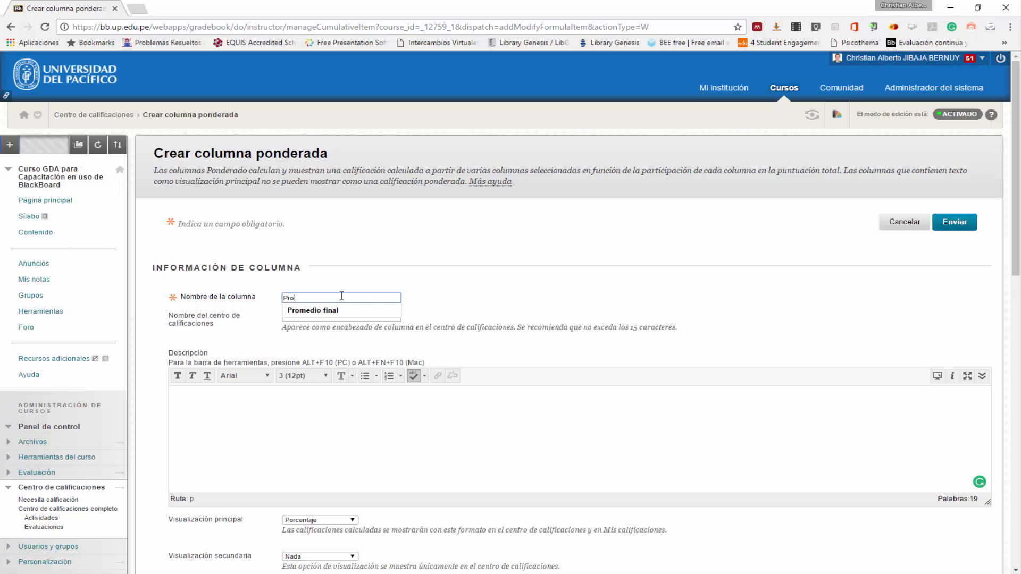
text(medio)
click(313, 310)
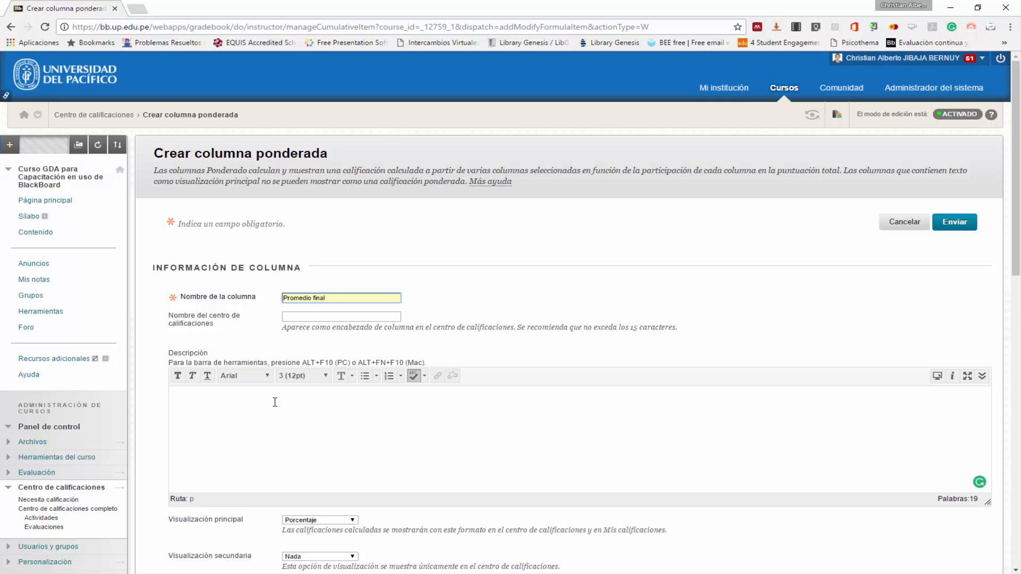
click(275, 402)
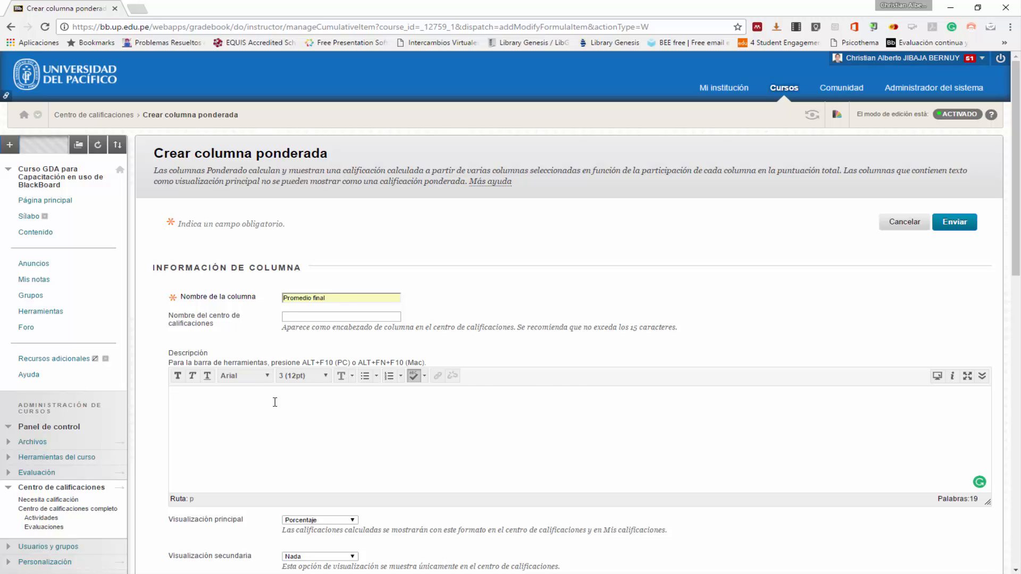
text(Corresponde al promedio ponderado de trabajos sin considerar la nota más baja (60%) y la nota de participación (40%).)
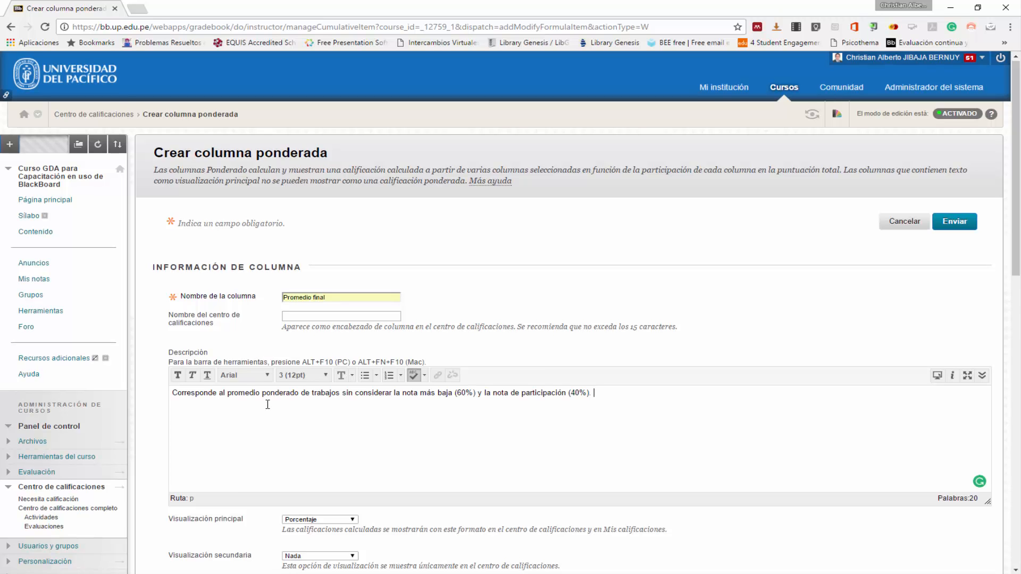
- Set the new weighted column's primary display to Puntuación and keep the secondary display as Nada
scroll(268, 405, down, 3)
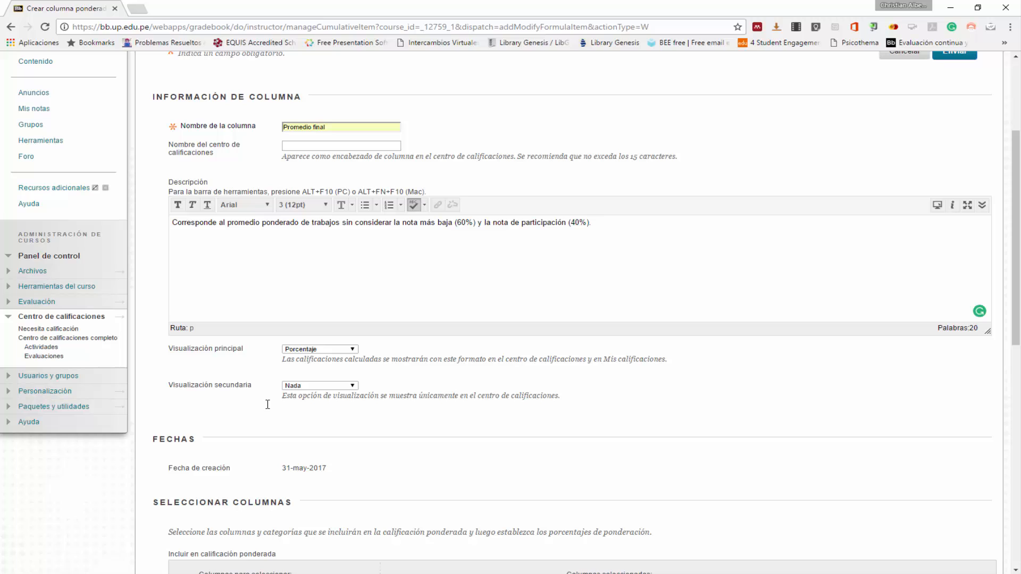
click(352, 350)
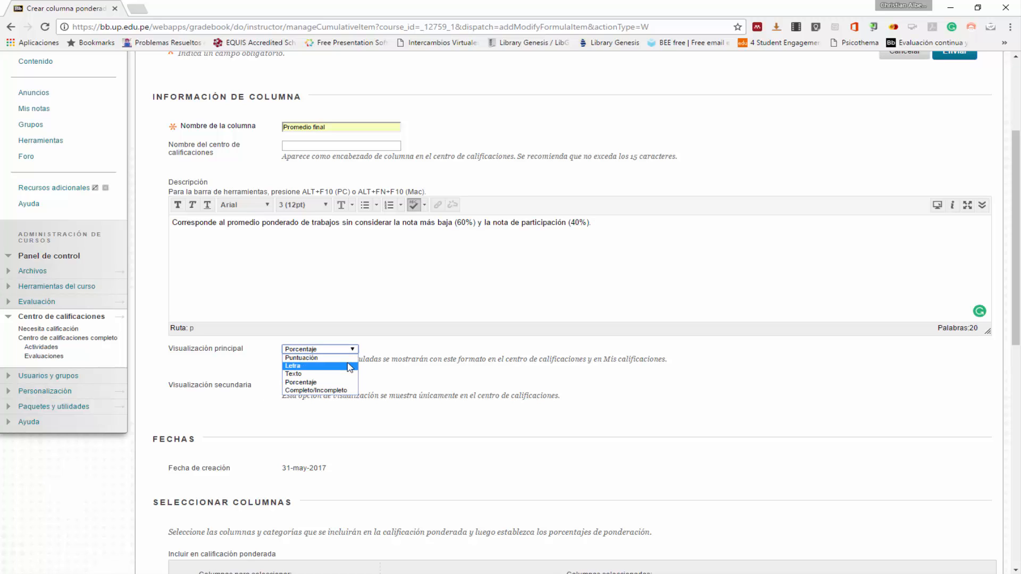
click(346, 358)
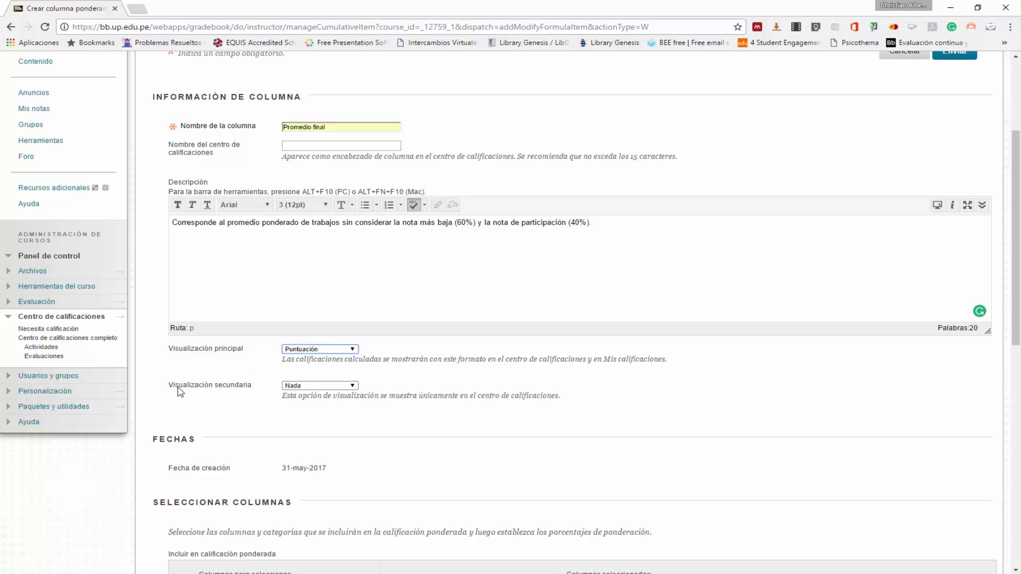
click(305, 386)
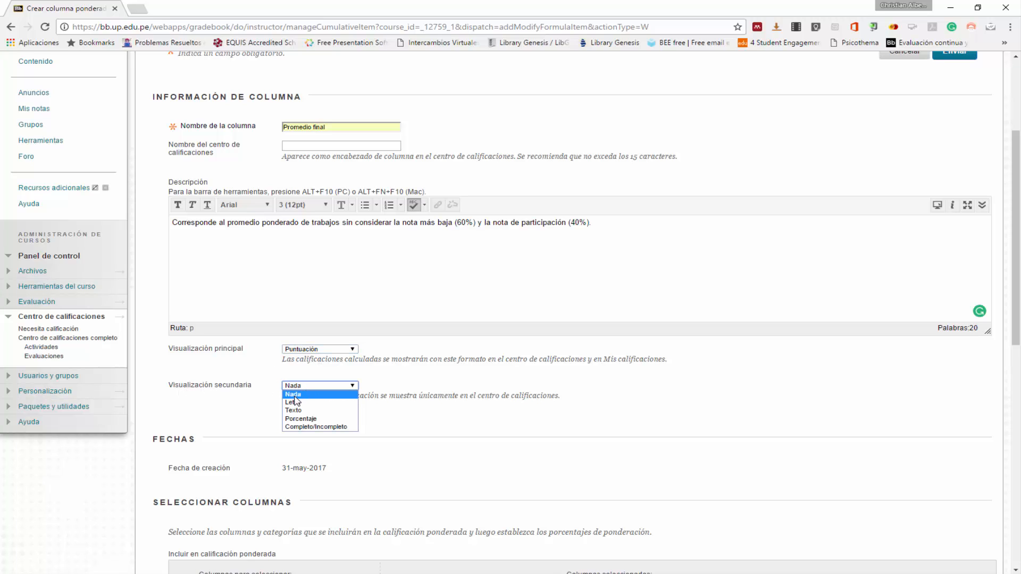
- Add the Actividad category to the items included in the weighted grade
scroll(296, 401, down, 4)
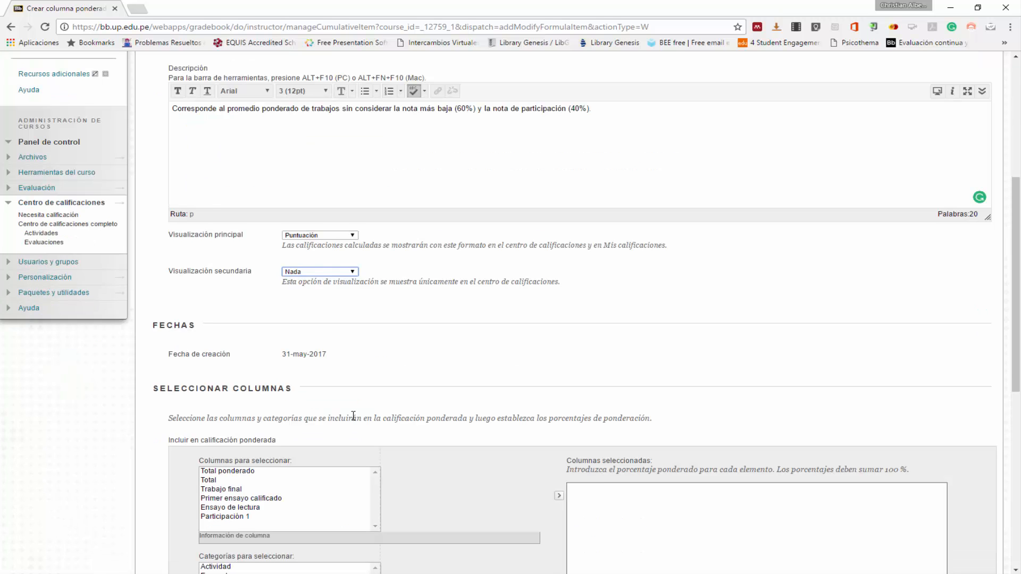
scroll(353, 419, down, 1)
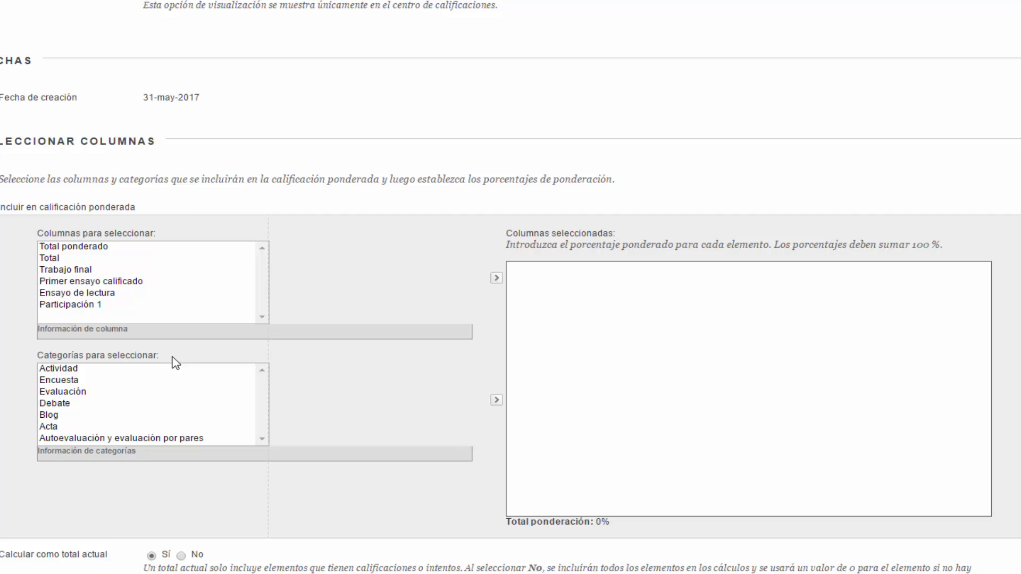
click(160, 371)
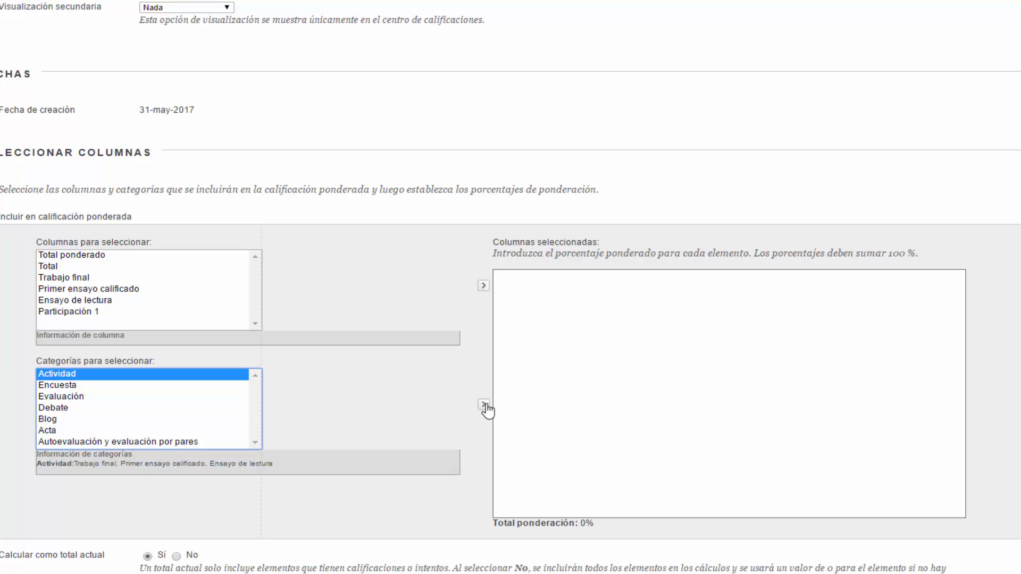
click(485, 406)
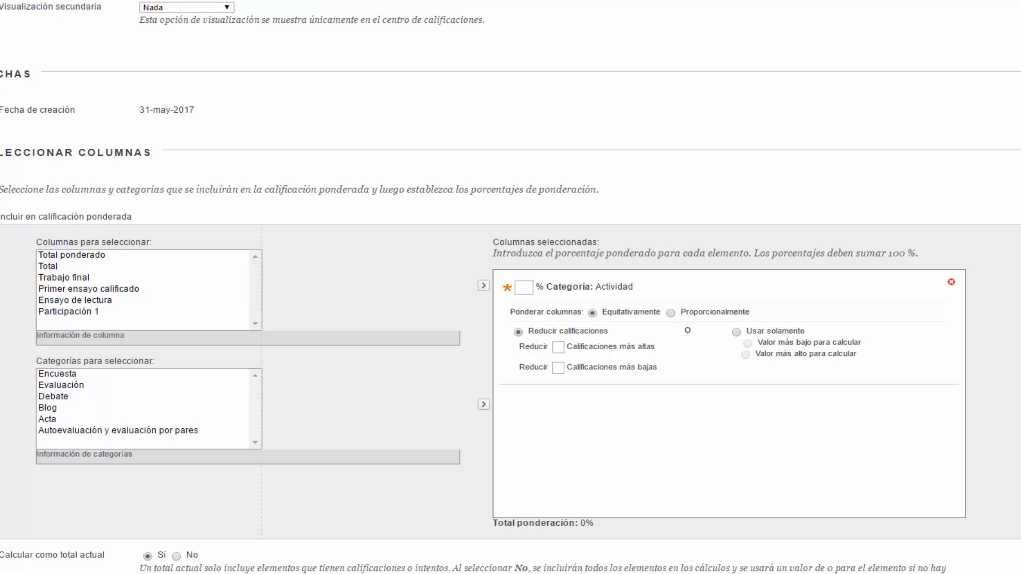
- Add the Debate category, which holds Participación 1, to the items included in the weighted grade
click(57, 400)
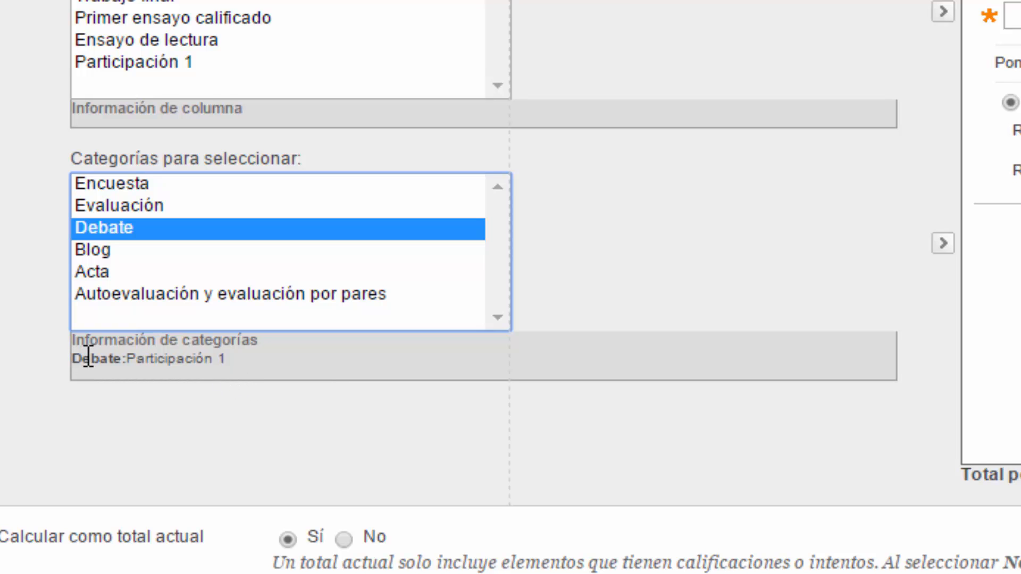
drag(82, 358, 41, 356)
click(262, 358)
click(224, 439)
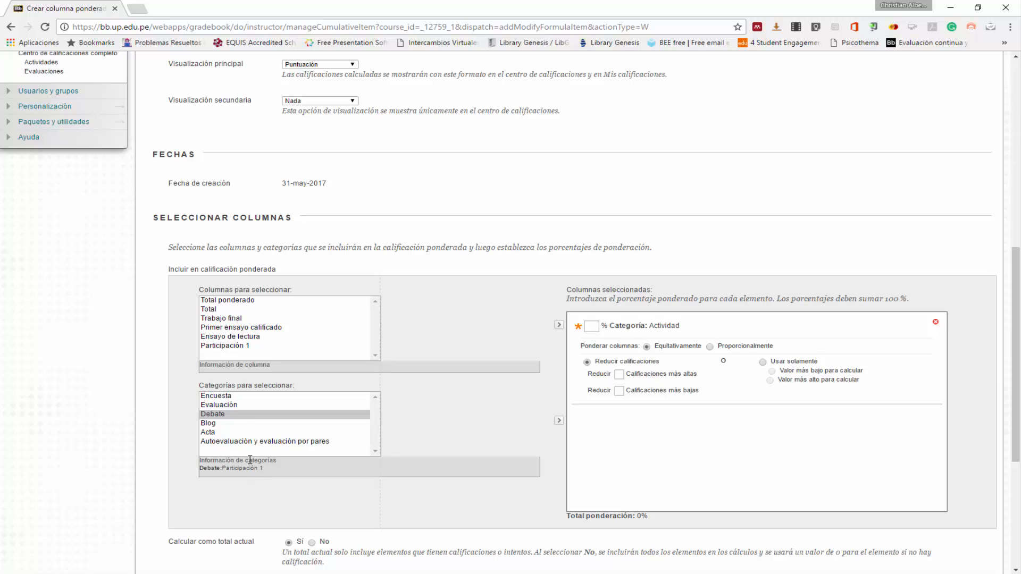
click(242, 418)
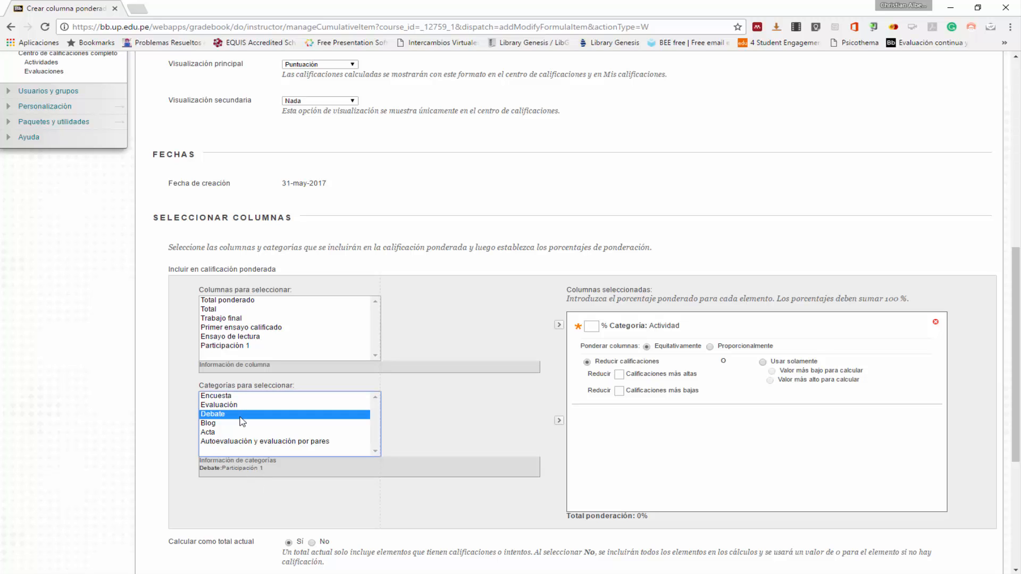
click(560, 422)
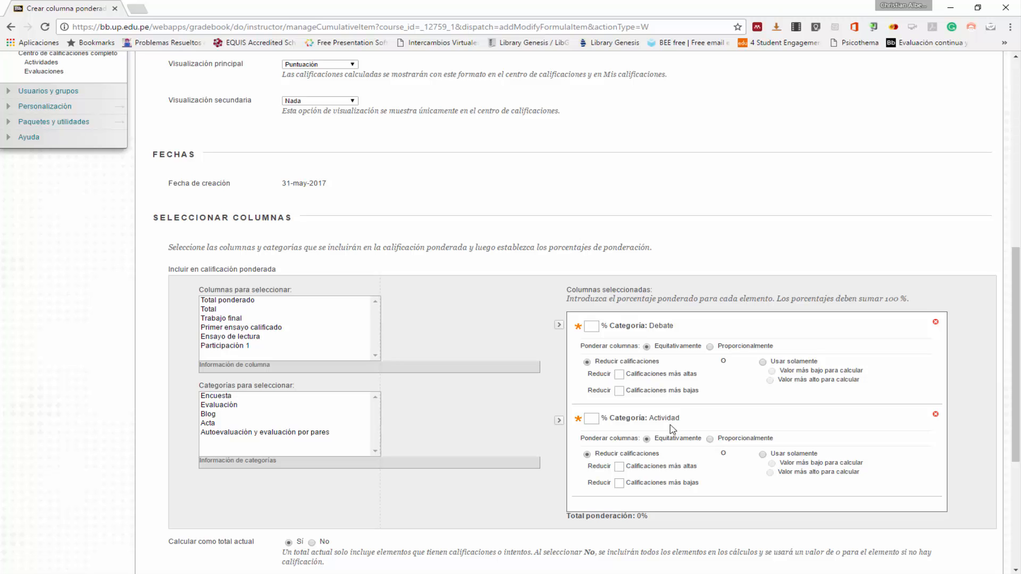
scroll(673, 426, up, 3)
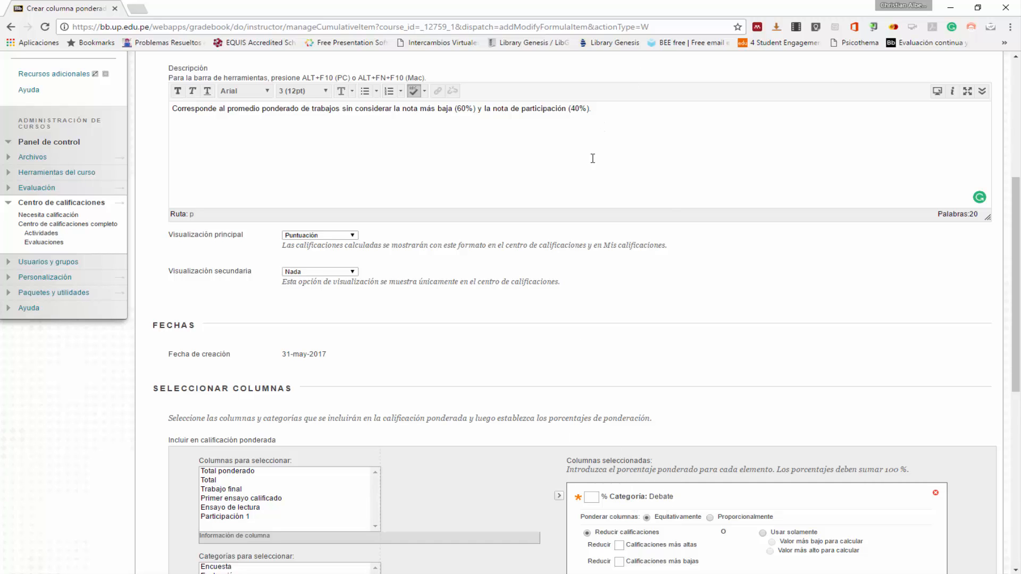
- Set the weighting percentage of the Debate category to 40 % in the selected columns of the weighted grade
click(592, 498)
scroll(593, 497, down, 3)
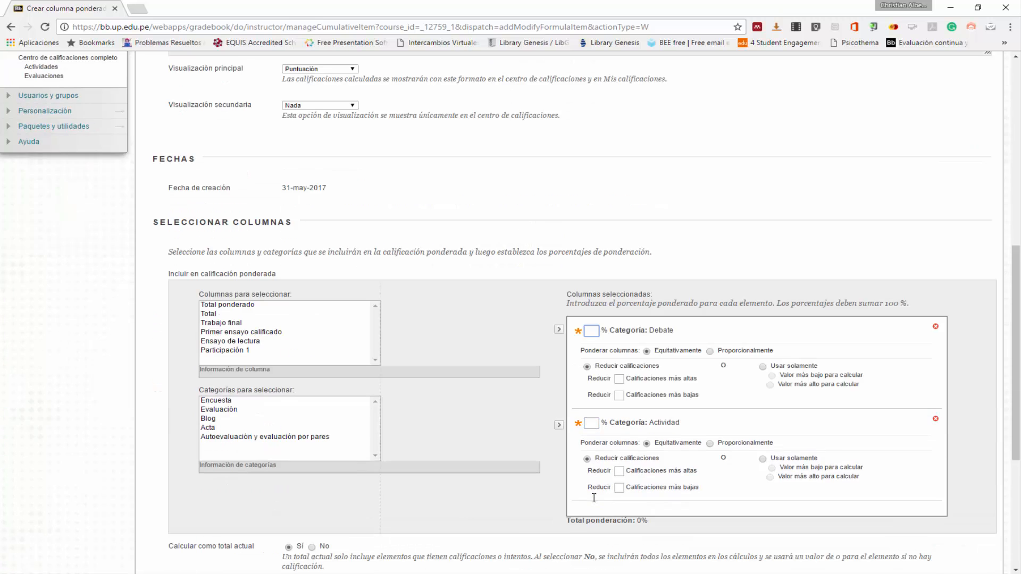
scroll(595, 503, down, 2)
text(40)
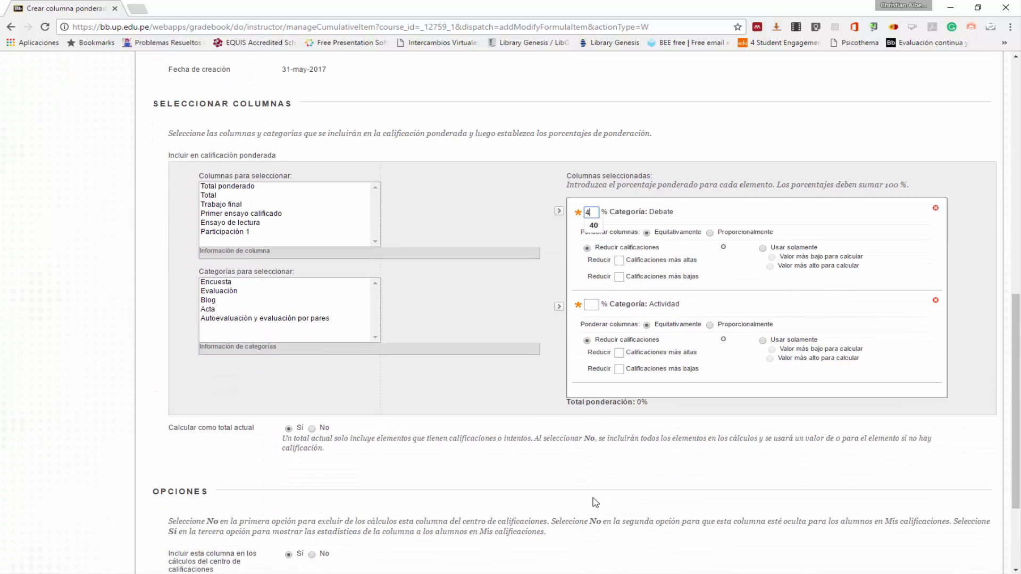
click(591, 228)
- Set the weighting percentage of the Actividad category to 60 %
scroll(606, 261, up, 4)
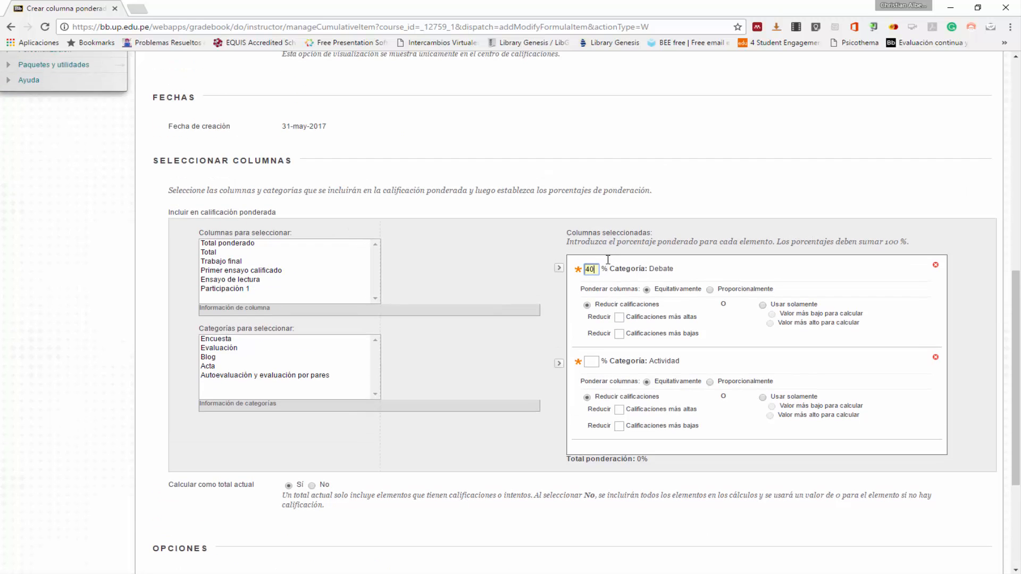
scroll(609, 264, up, 1)
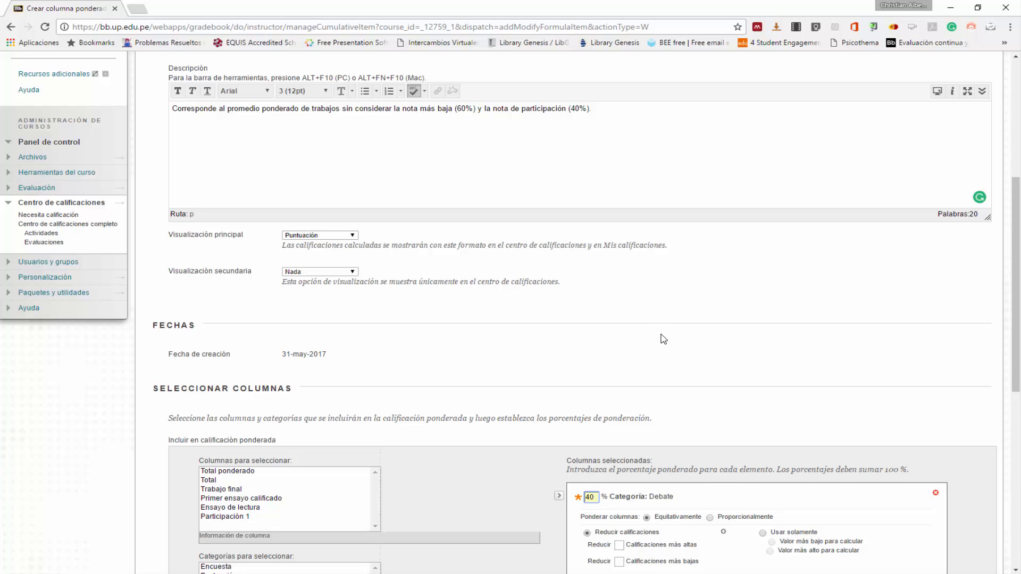
scroll(662, 338, down, 4)
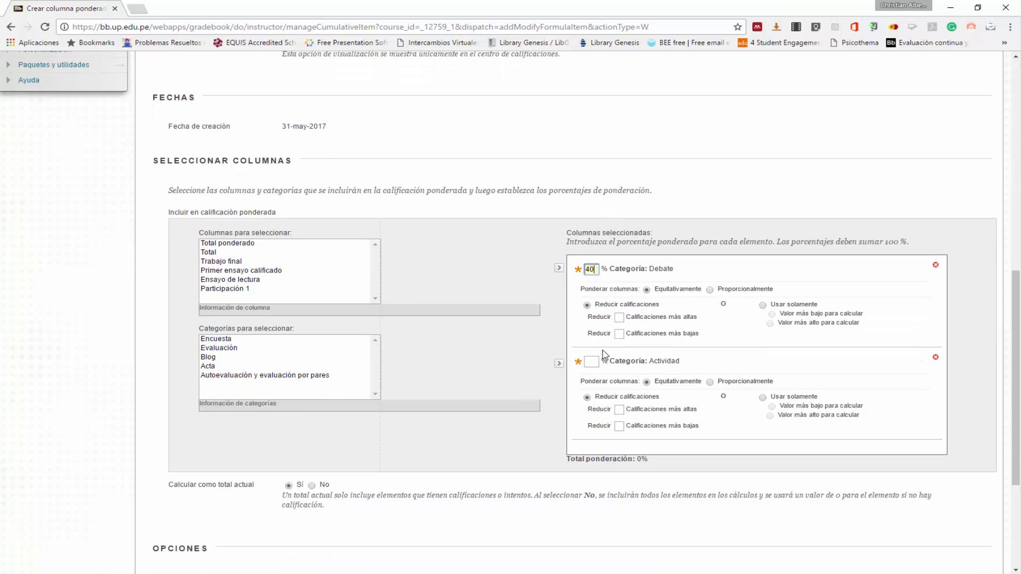
click(592, 361)
text(60)
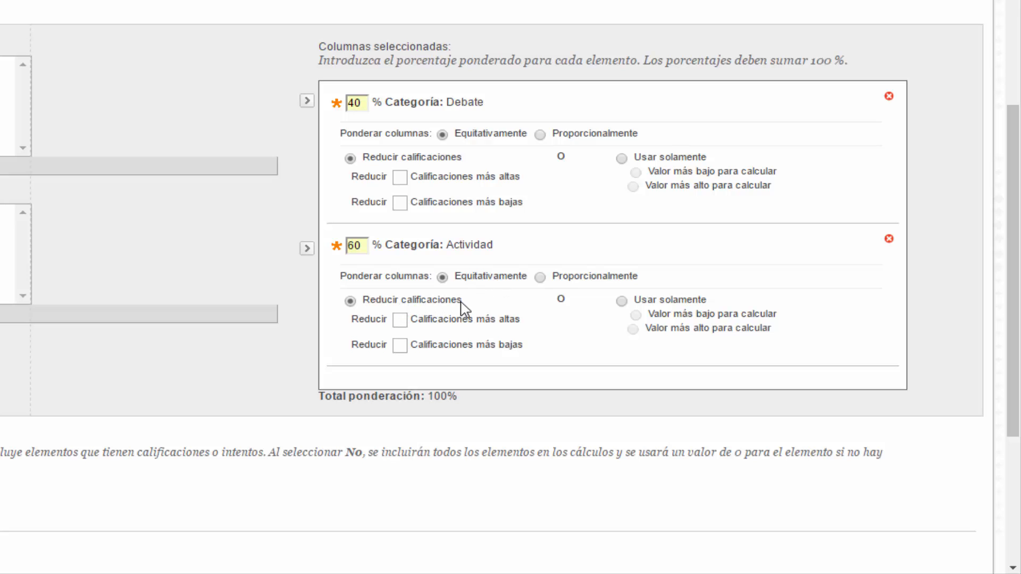
- Drop the 1 lowest grade from the Actividad category and check the total weighting
click(402, 346)
text(1)
click(498, 365)
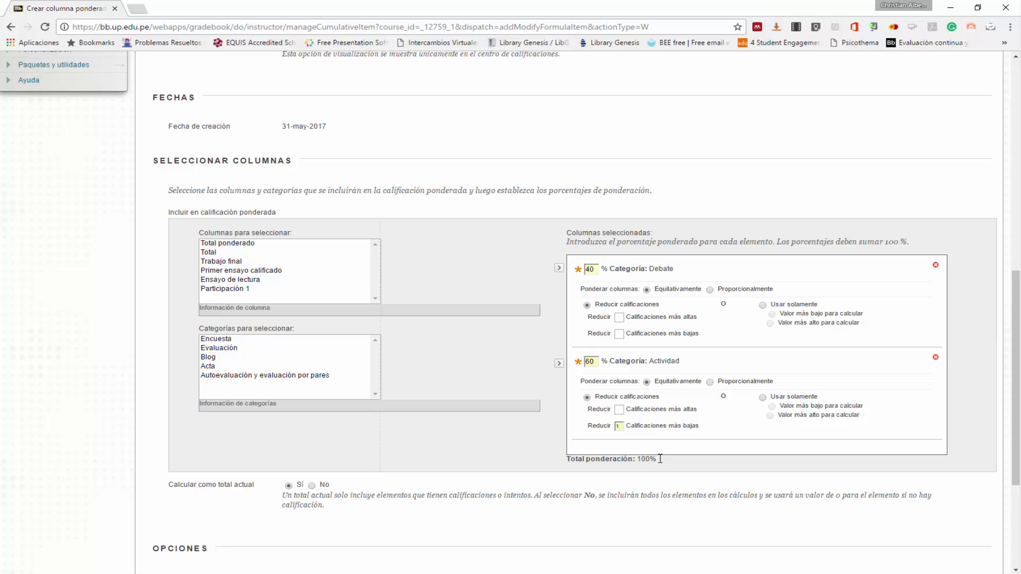
drag(660, 458, 573, 460)
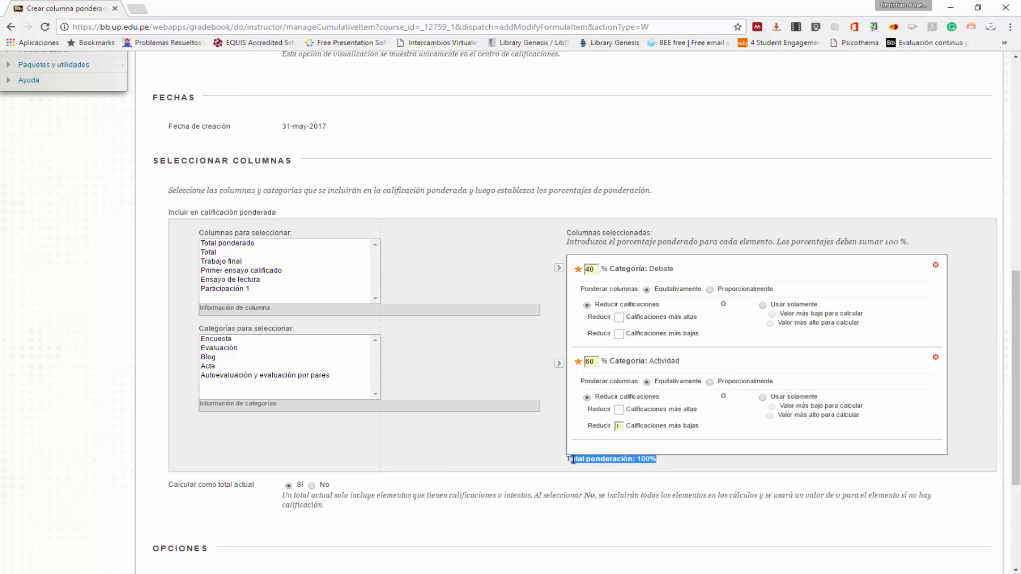
click(669, 461)
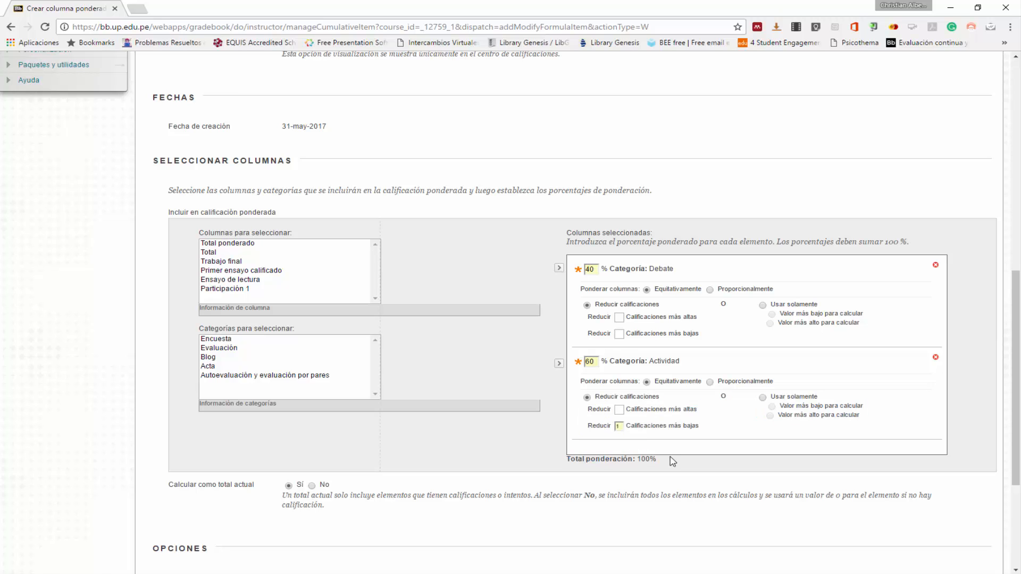
- Set "Calcular como total actual" to No so that ungraded items are included in the weighted calculation
scroll(670, 461, down, 2)
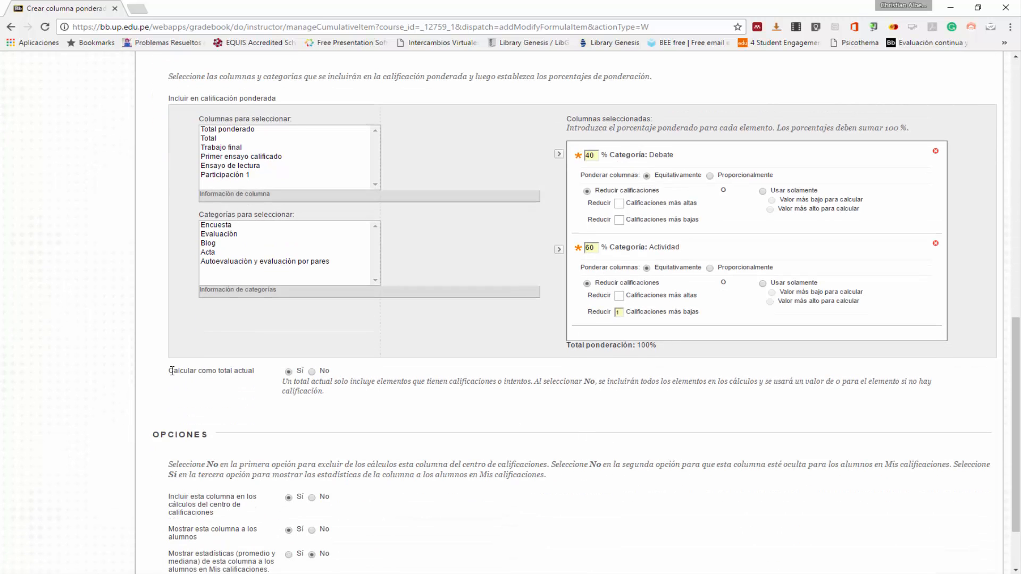
click(311, 372)
scroll(287, 410, down, 1)
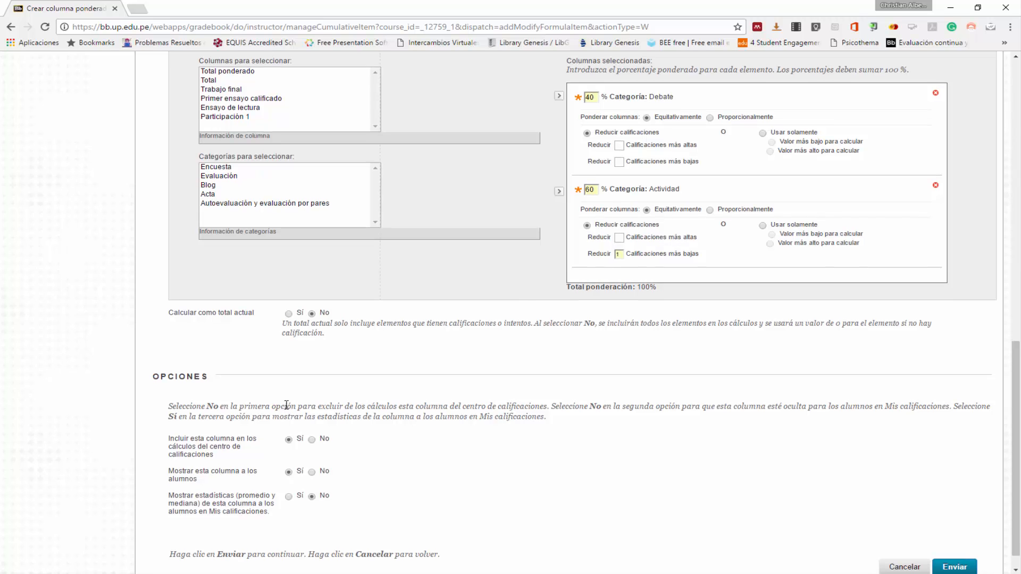
scroll(287, 409, down, 1)
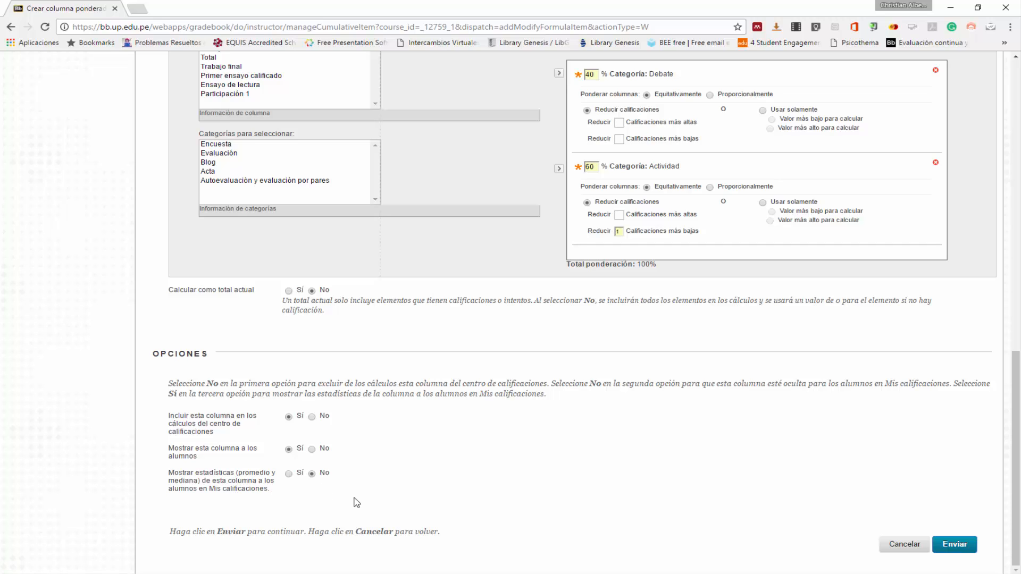
- Review the weighted column's settings, submit it, and bring the new Promedio final column into view in the grade center
scroll(356, 503, up, 10)
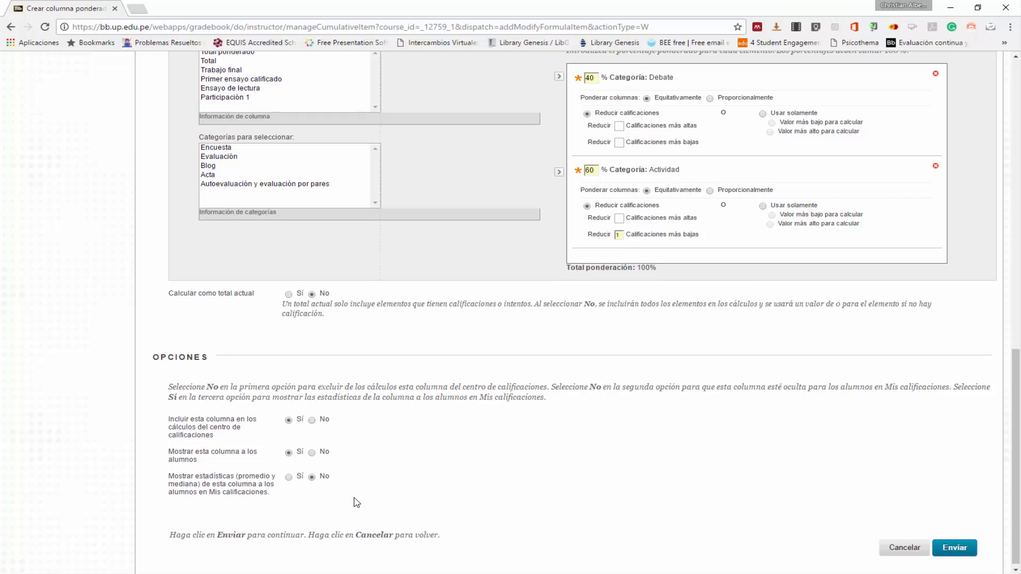
scroll(356, 502, up, 3)
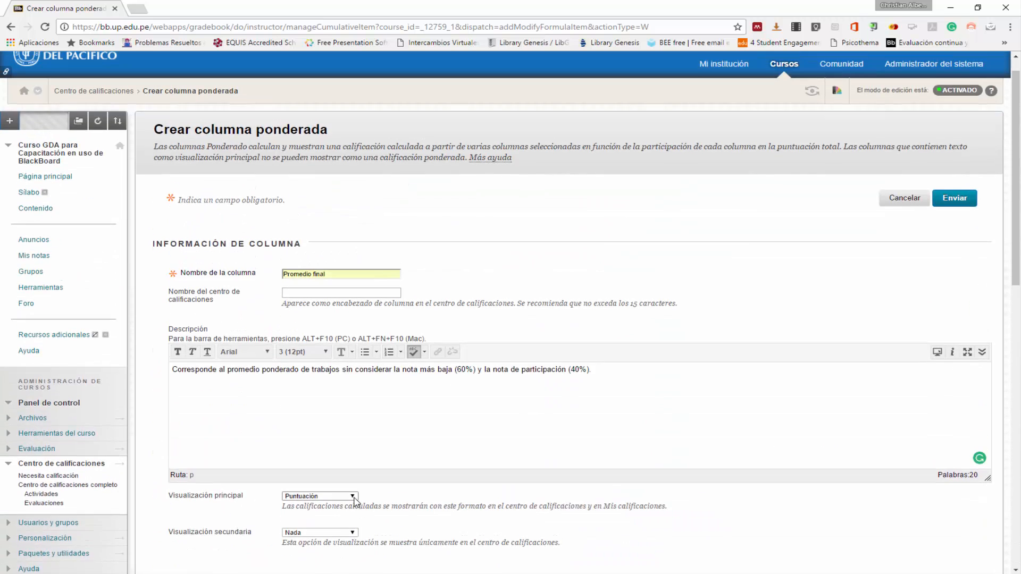
scroll(356, 511, down, 12)
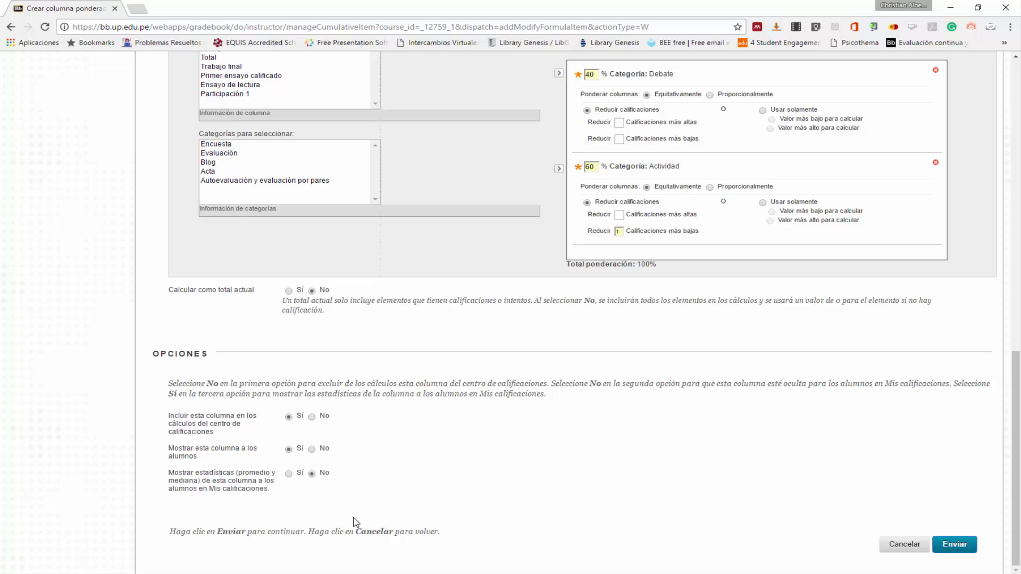
click(965, 552)
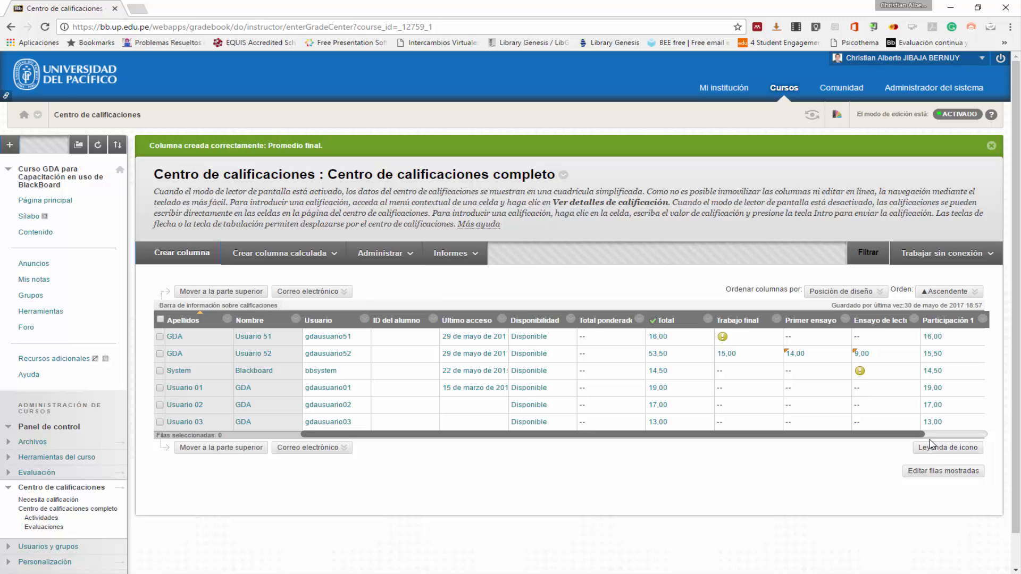
drag(922, 435, 988, 437)
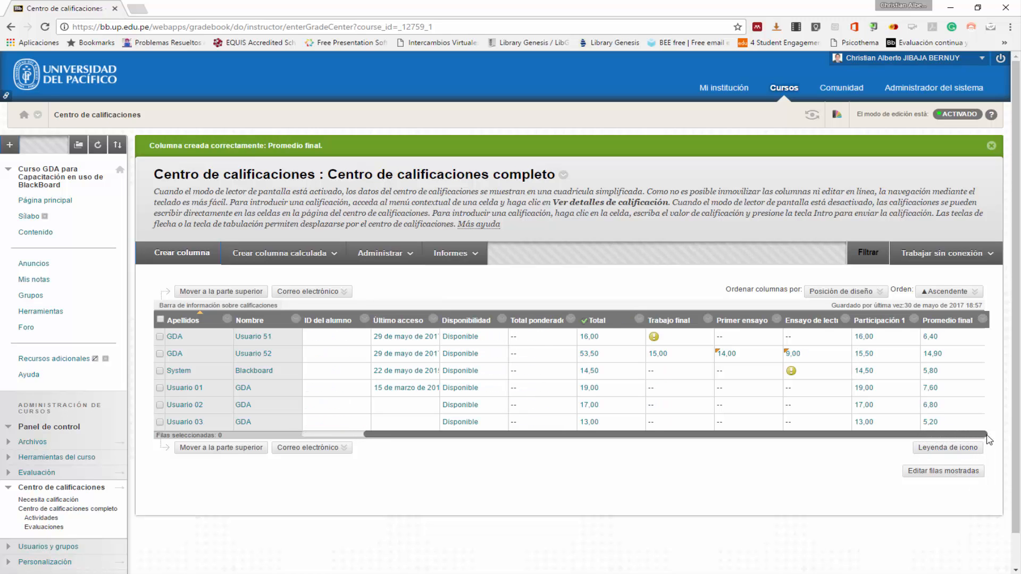